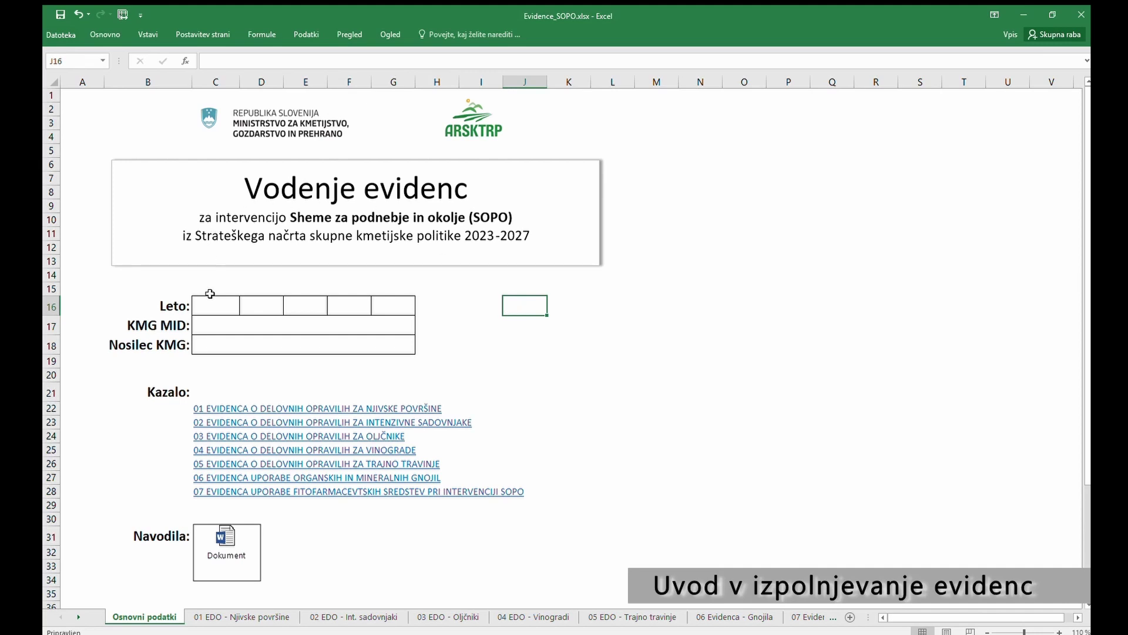
- Set the first Leto field on the Osnovni podatki sheet to 2023
left_click(223, 310)
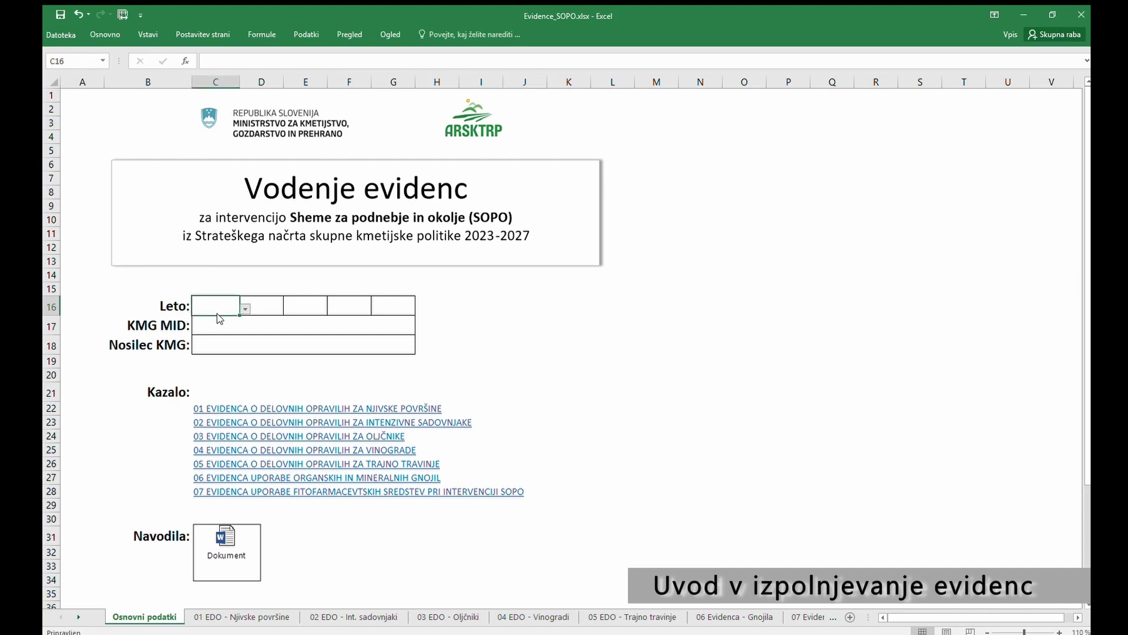
type("2023")
left_click(240, 330)
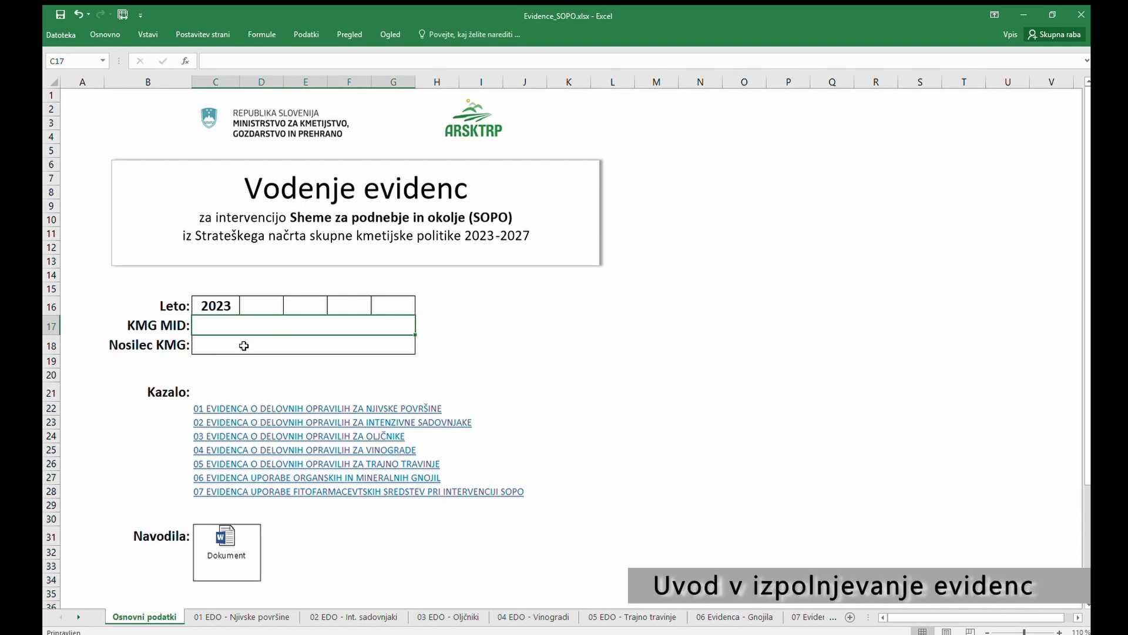
left_click(244, 346)
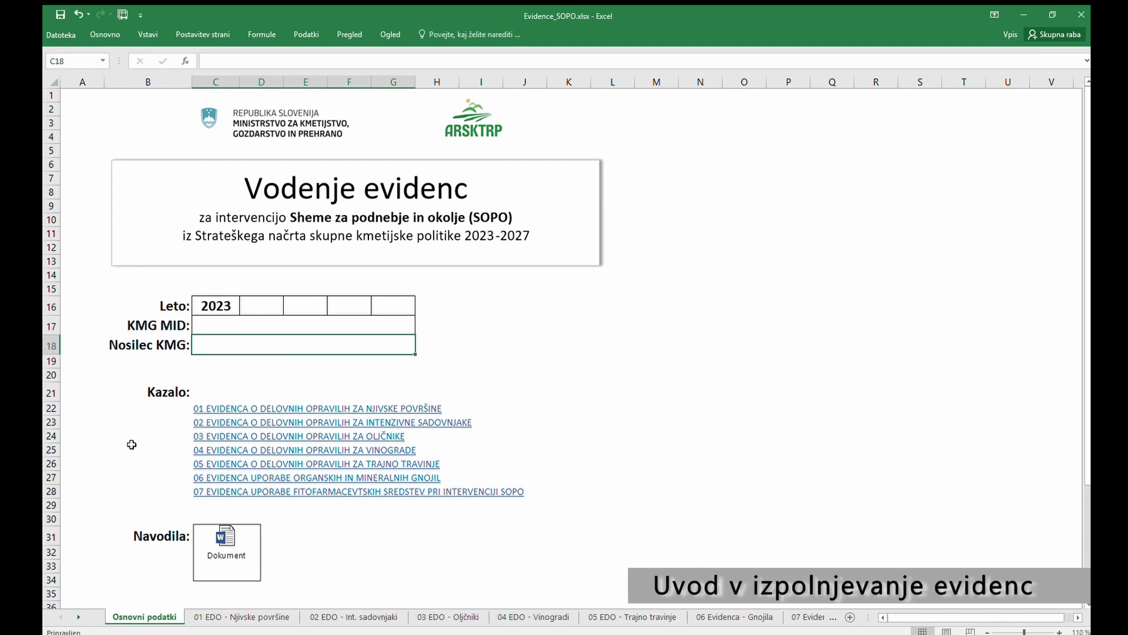
- Follow the index link to the 01 record for arable land (njivske površine) and return to the start page
left_click(171, 394)
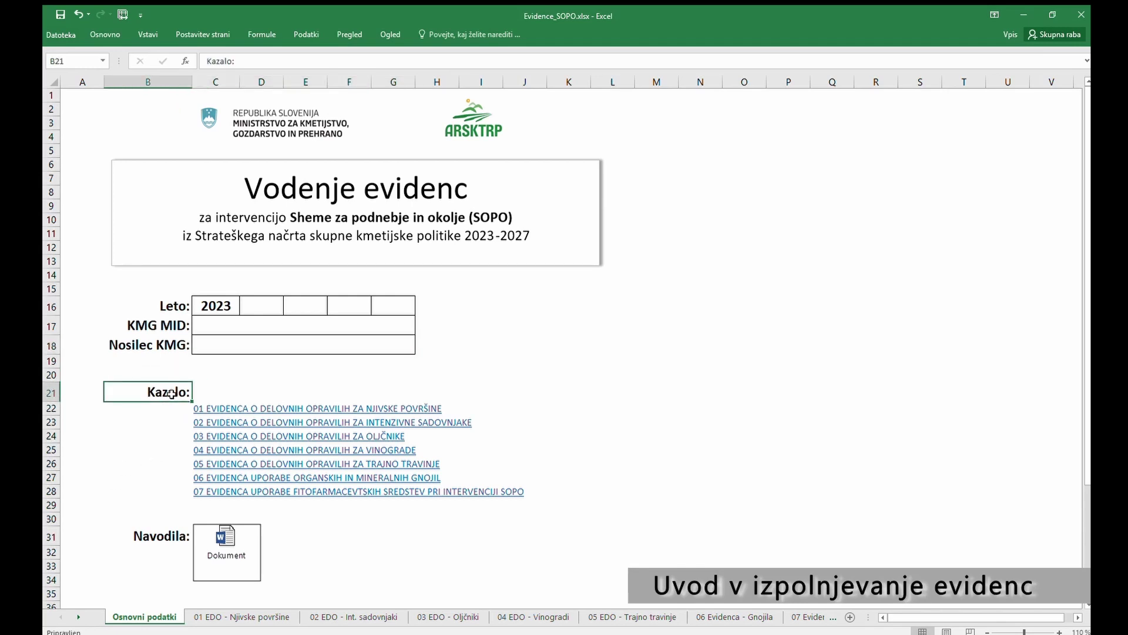
left_click(252, 410)
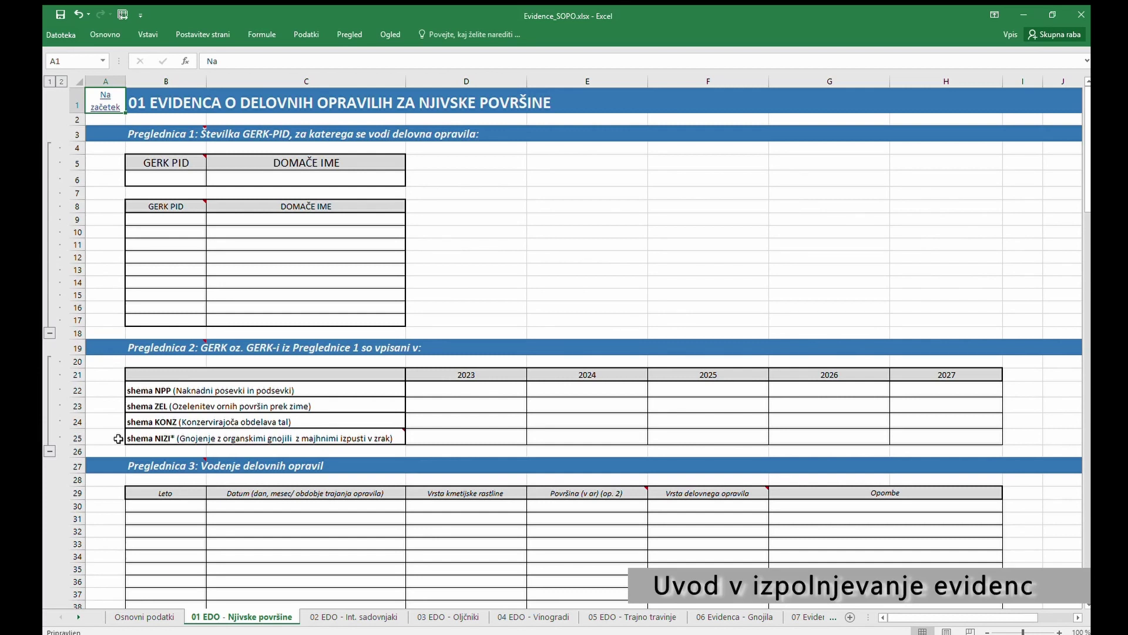
left_click(106, 107)
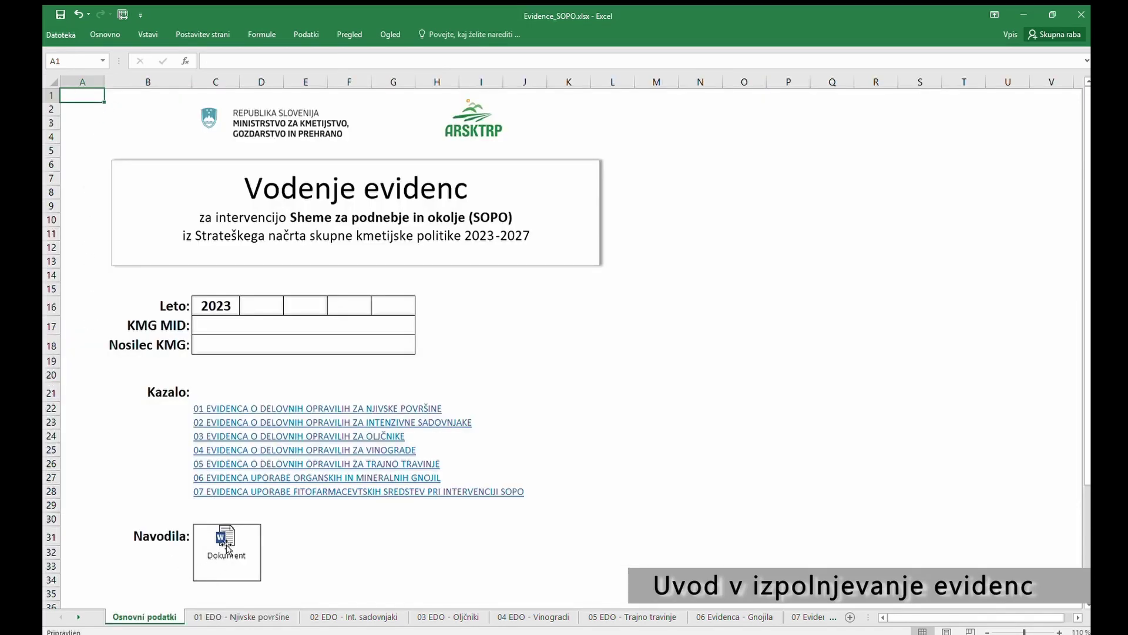
- Open the embedded Navodila document in Word and examine the passages on mandatory record keeping, conditionality rules and KMG farmland coverage
left_click(245, 547)
double_click(246, 547)
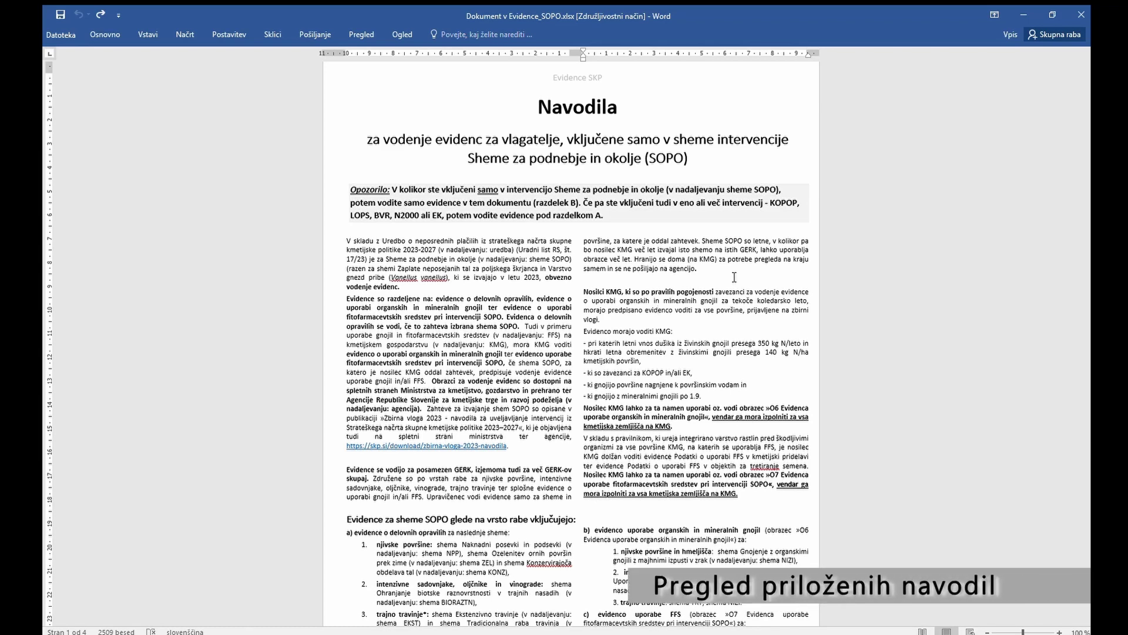
left_click_drag(545, 277, 407, 292)
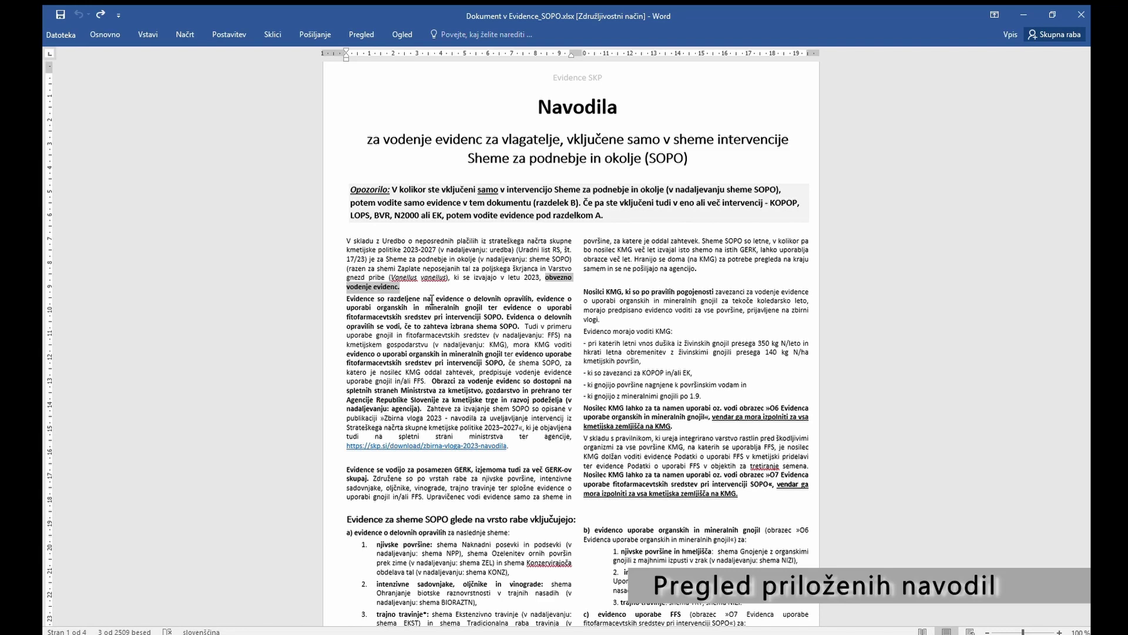
left_click_drag(676, 292, 711, 292)
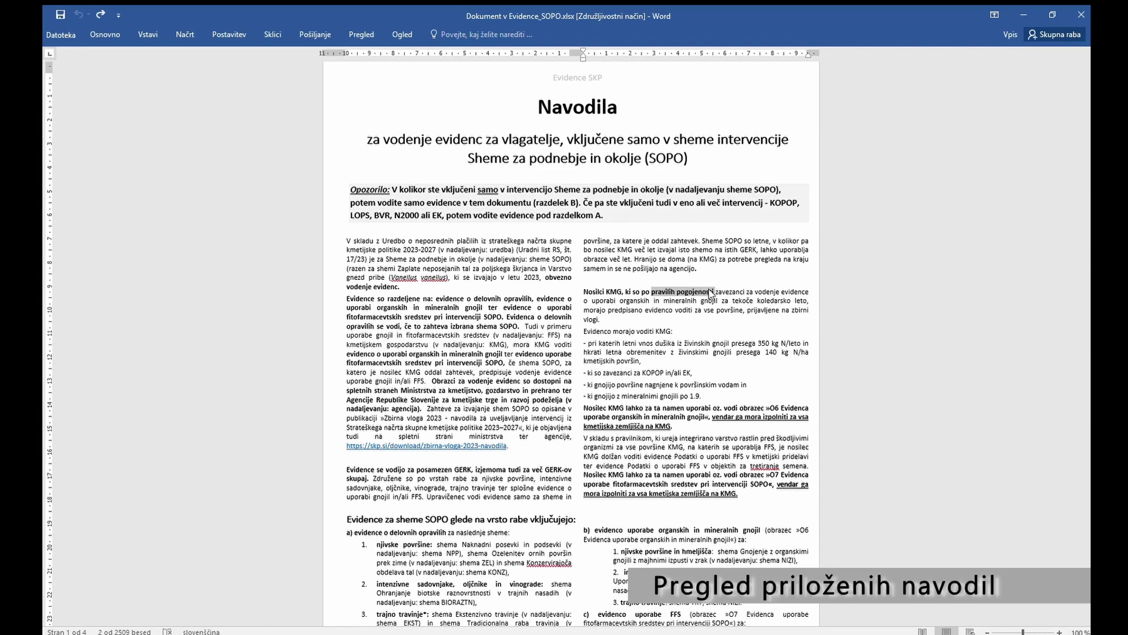
left_click_drag(585, 428, 670, 428)
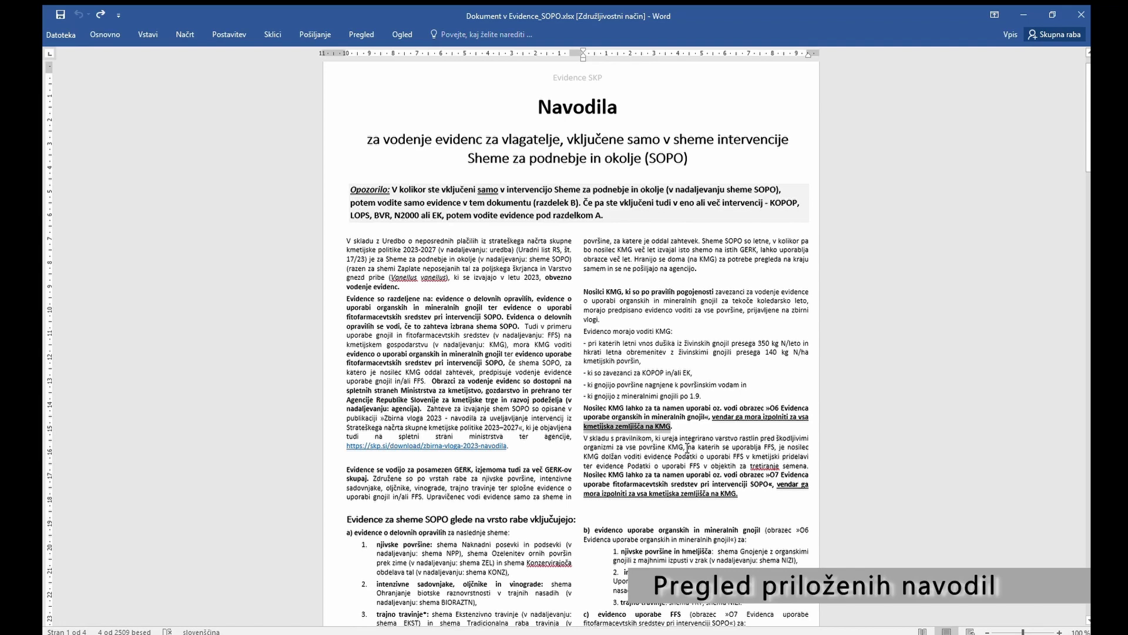
- Examine the rule on keeping records per GERK and the three record types listed for the SOPO schemes
scroll(691, 525, "down", 4)
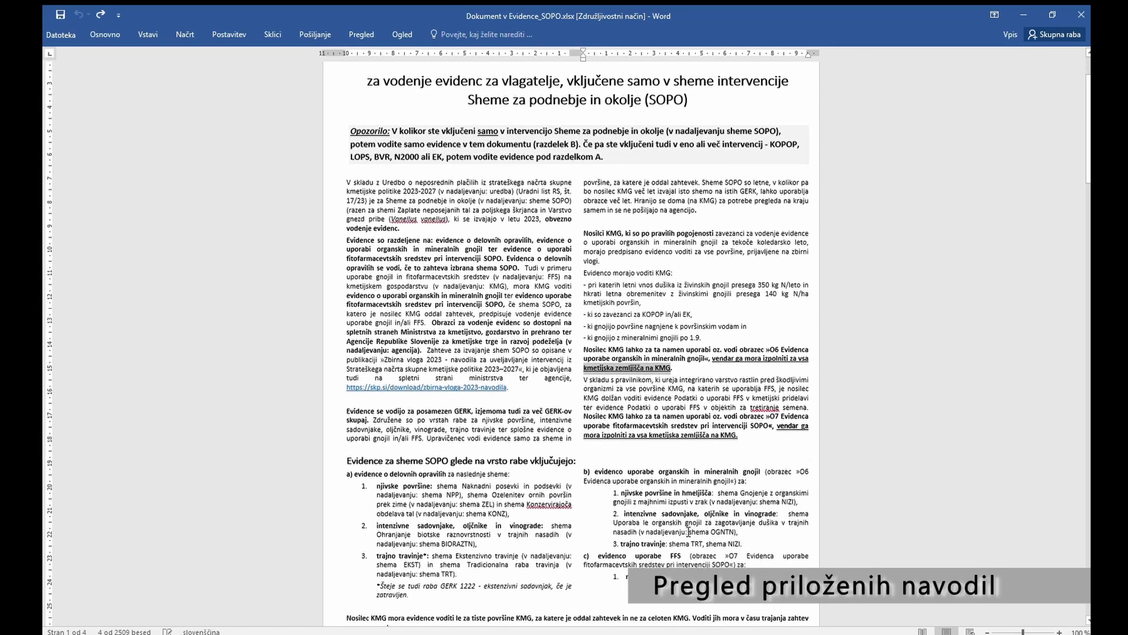
left_click_drag(348, 321, 494, 322)
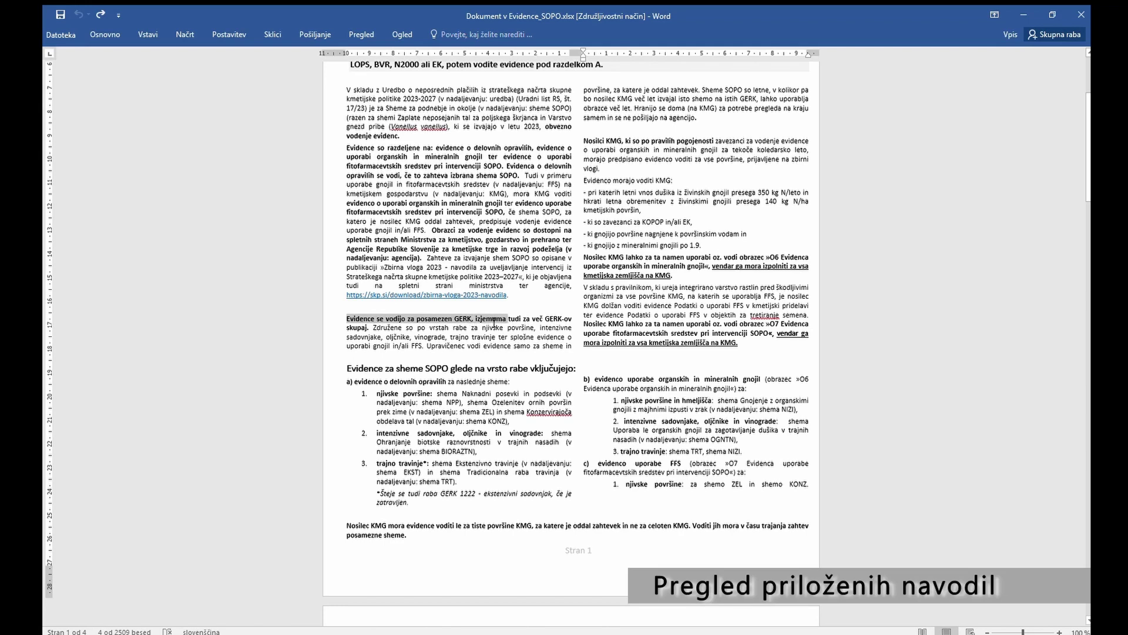
left_click_drag(503, 322, 385, 325)
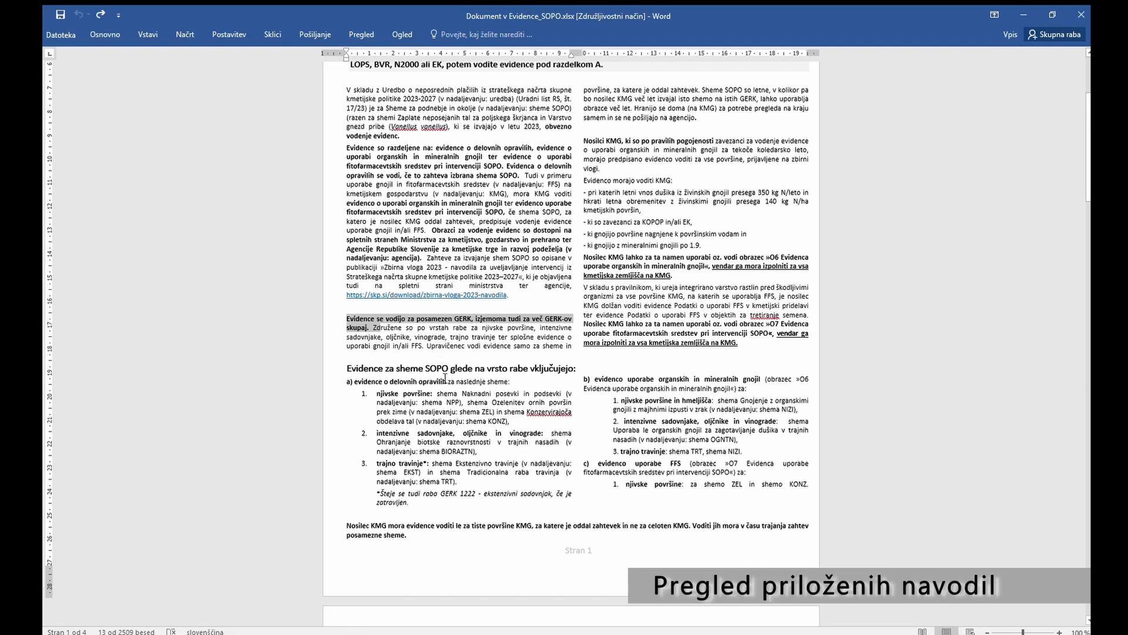
scroll(437, 403, "down", 2)
scroll(438, 403, "down", 1)
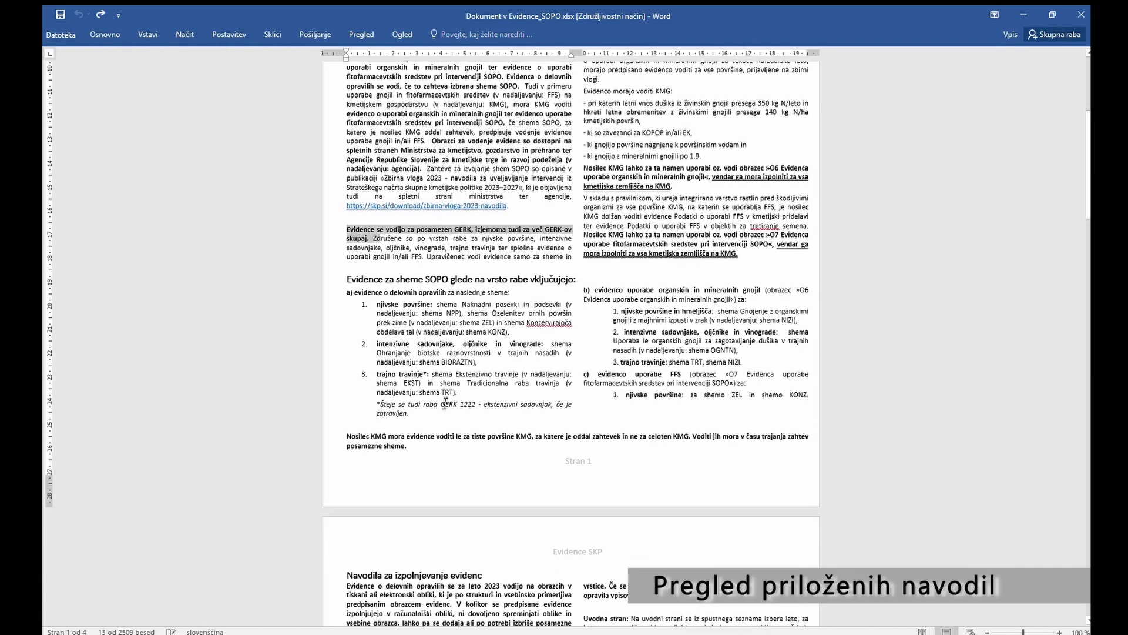
scroll(441, 403, "down", 1)
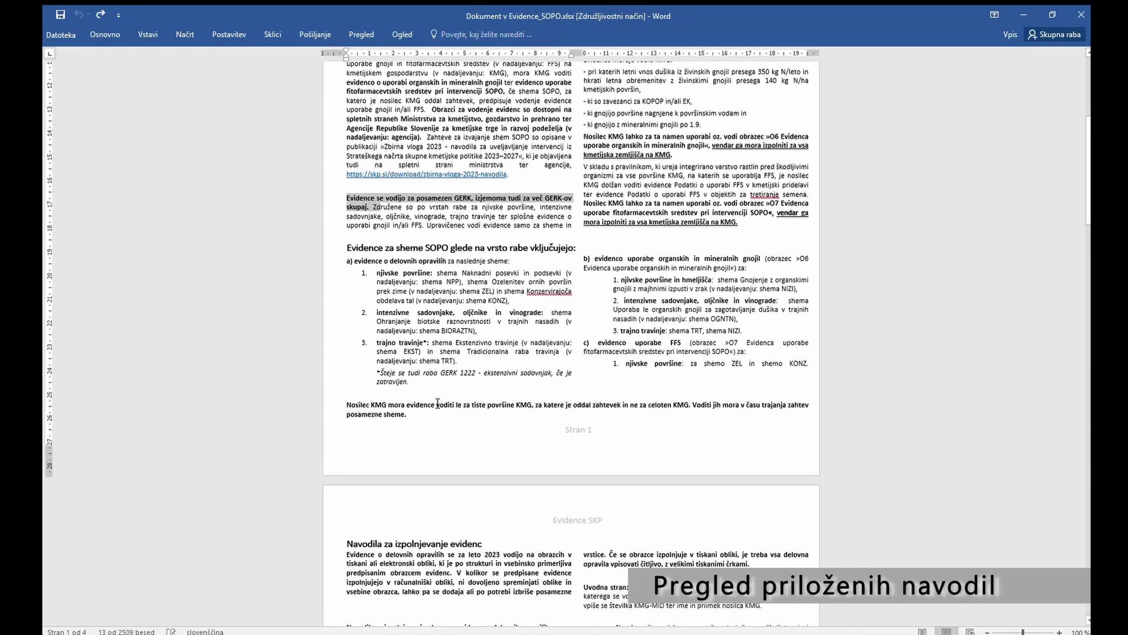
left_click_drag(355, 261, 450, 262)
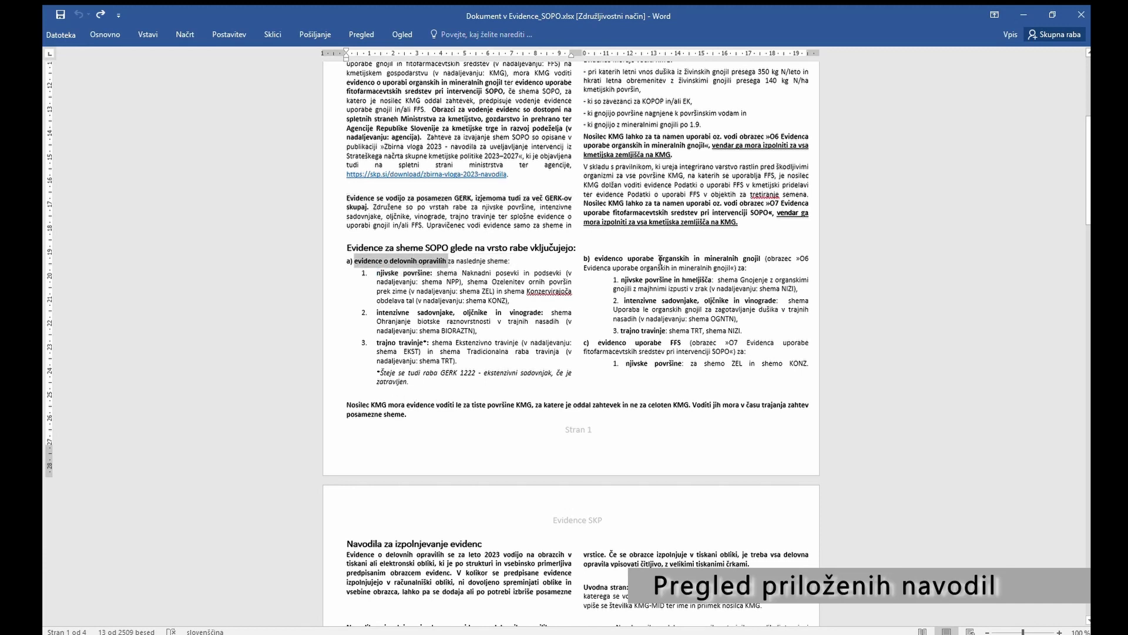
left_click_drag(595, 259, 765, 259)
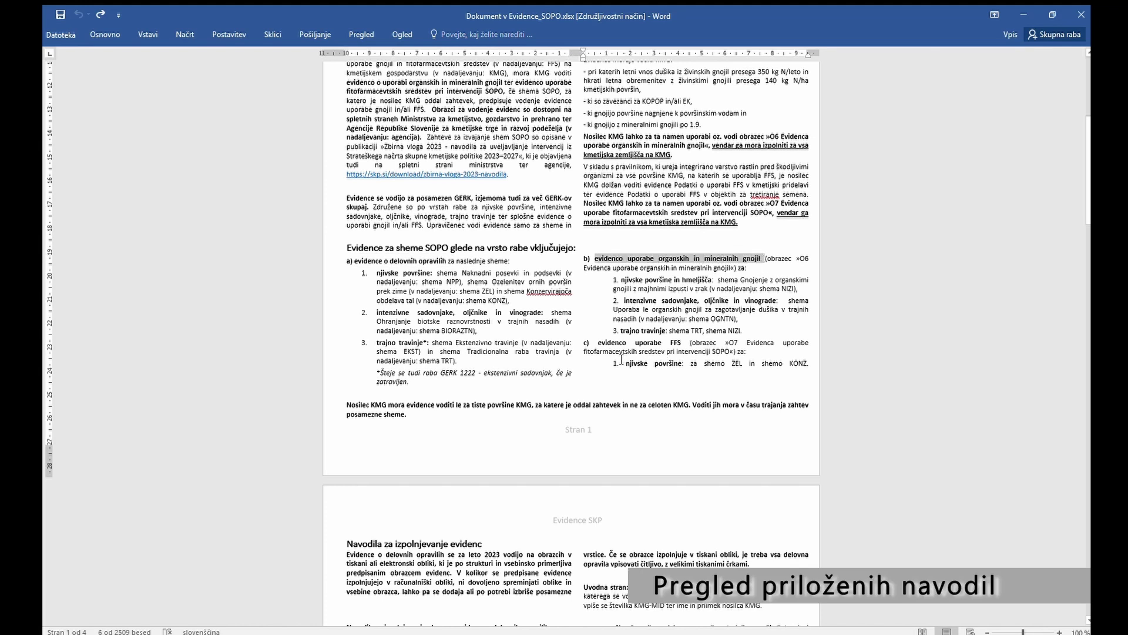
left_click_drag(598, 342, 677, 340)
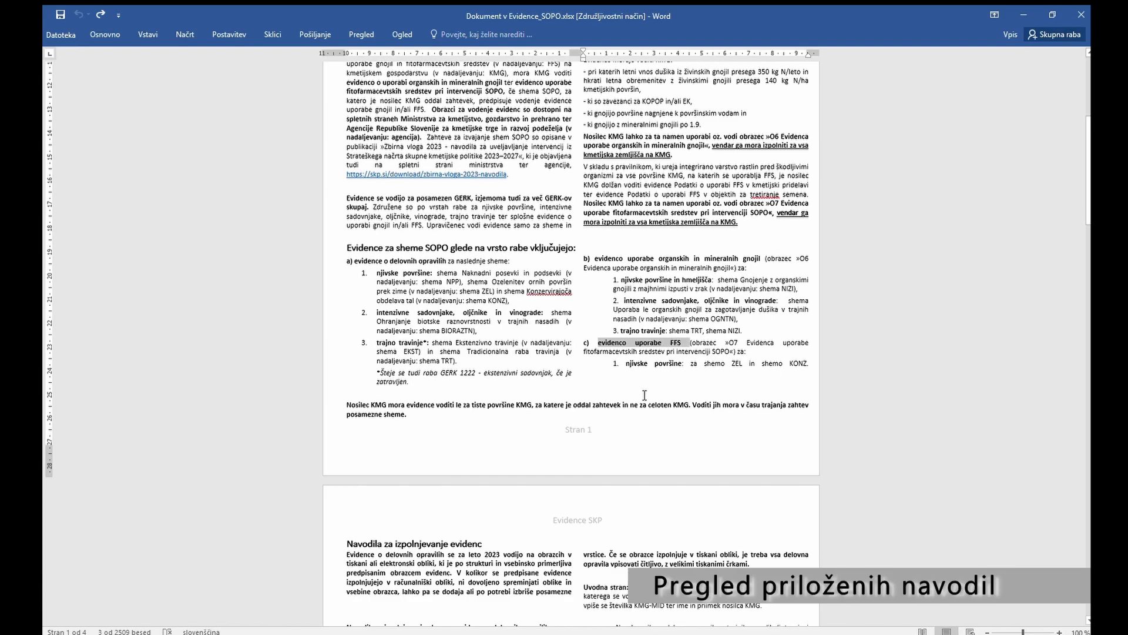
- Examine the instructions for filling in the work-task records, the O6 fertilizer record and the O7 plant-protection record
scroll(636, 396, "down", 3)
scroll(636, 397, "down", 8)
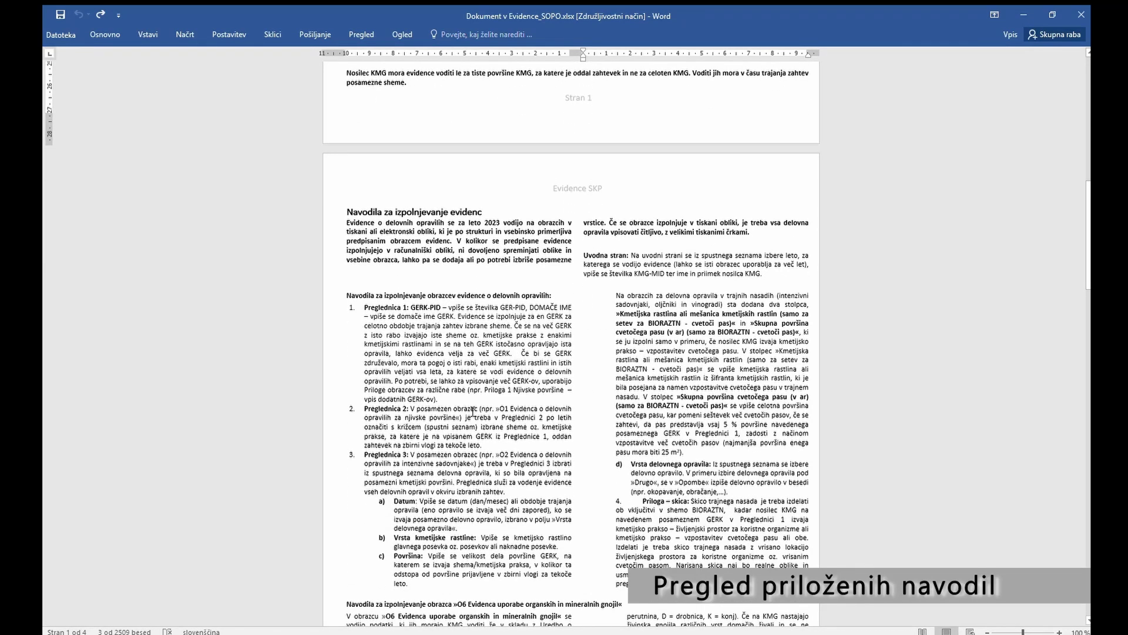
scroll(473, 411, "down", 2)
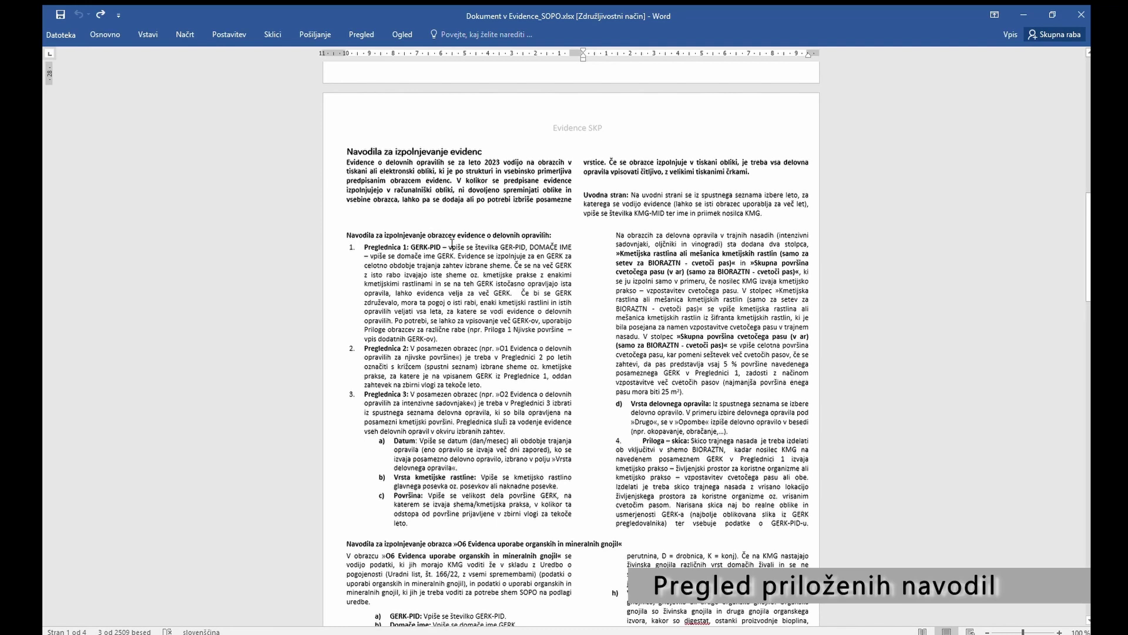
left_click_drag(457, 237, 551, 238)
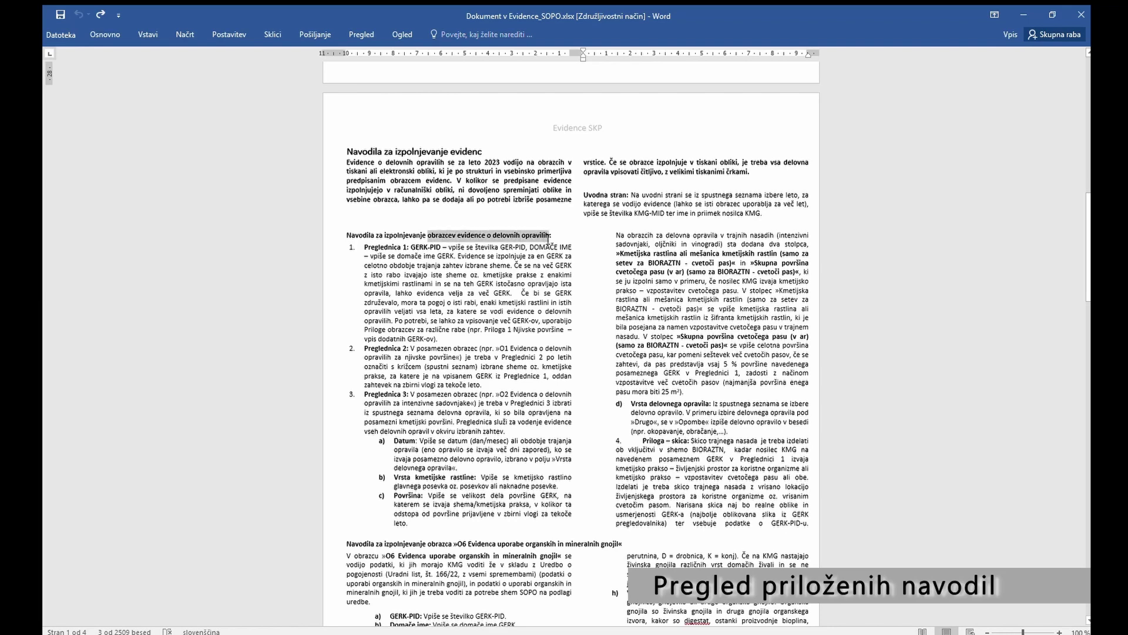
scroll(529, 388, "down", 5)
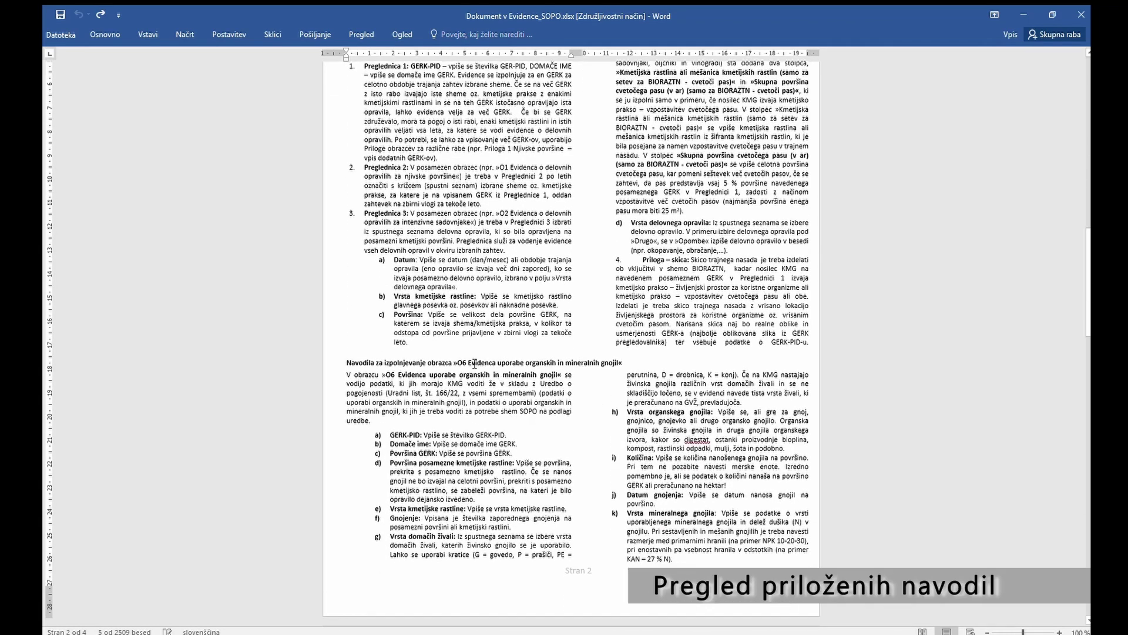
left_click_drag(468, 363, 617, 361)
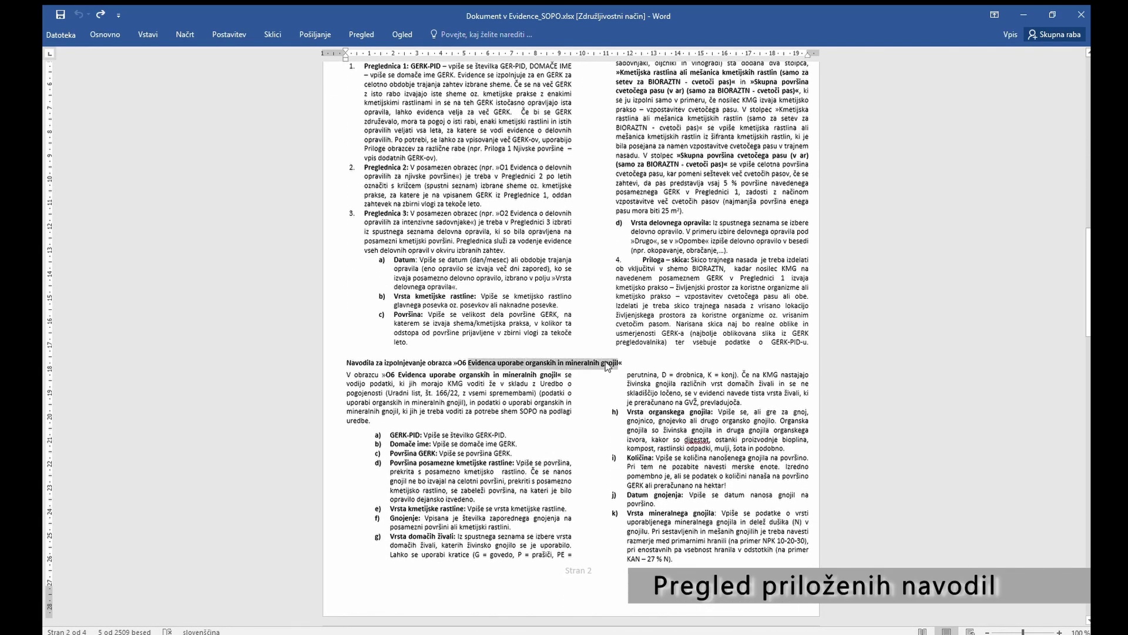
scroll(598, 388, "down", 10)
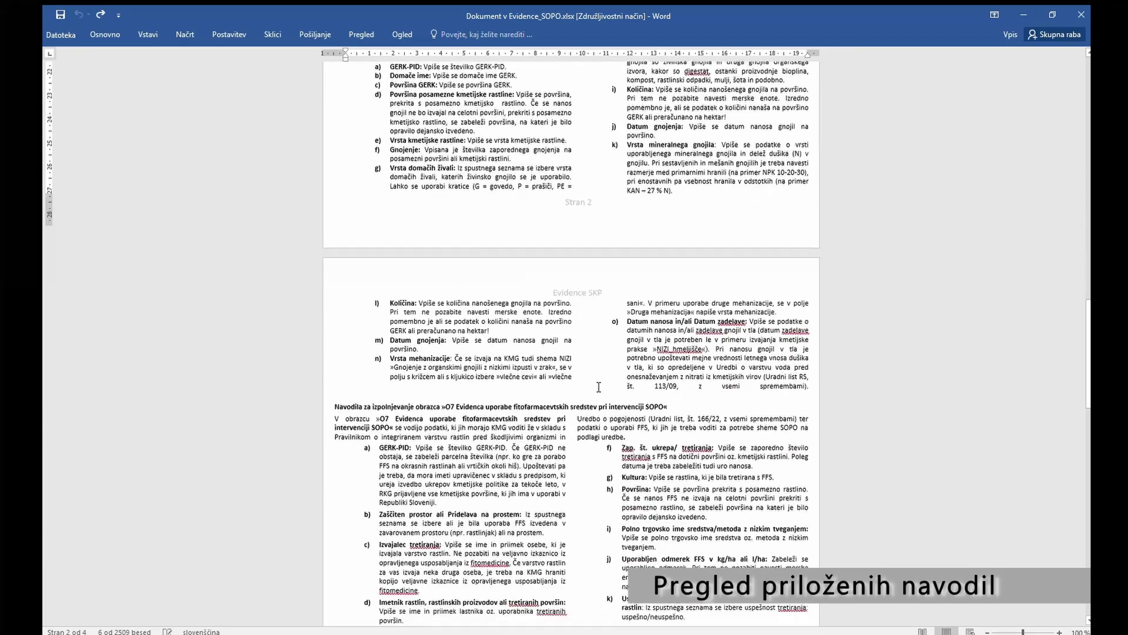
left_click_drag(473, 383, 663, 382)
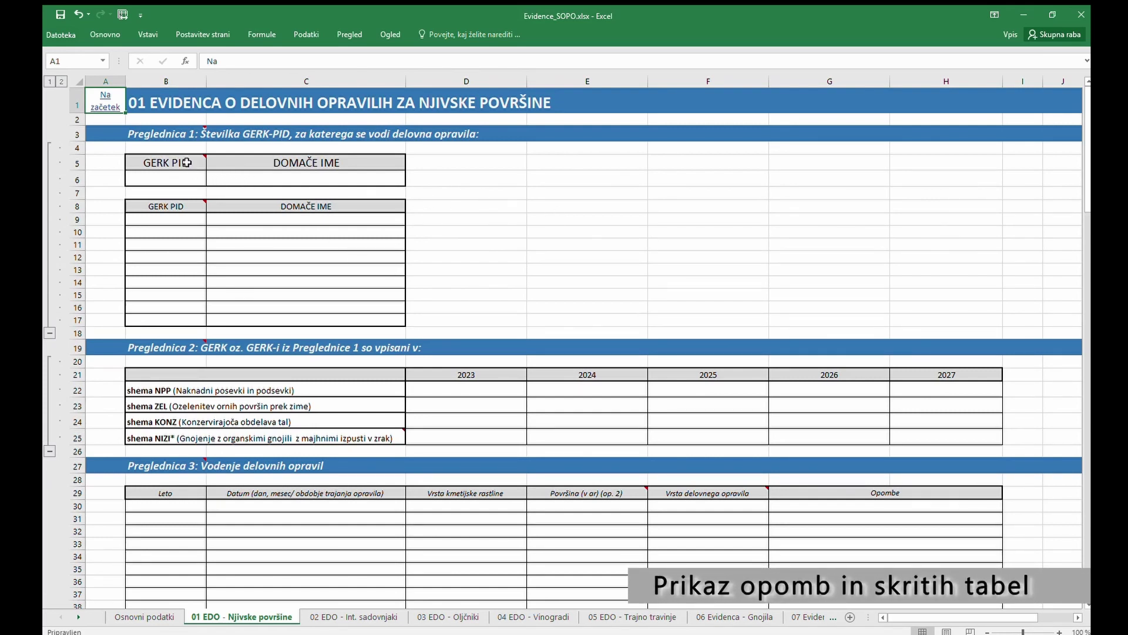
- Back in the Excel workbook, show and hide all comments on the 01 EDO - Njivske površine sheet and collapse Preglednica 1
mouse_move(187, 163)
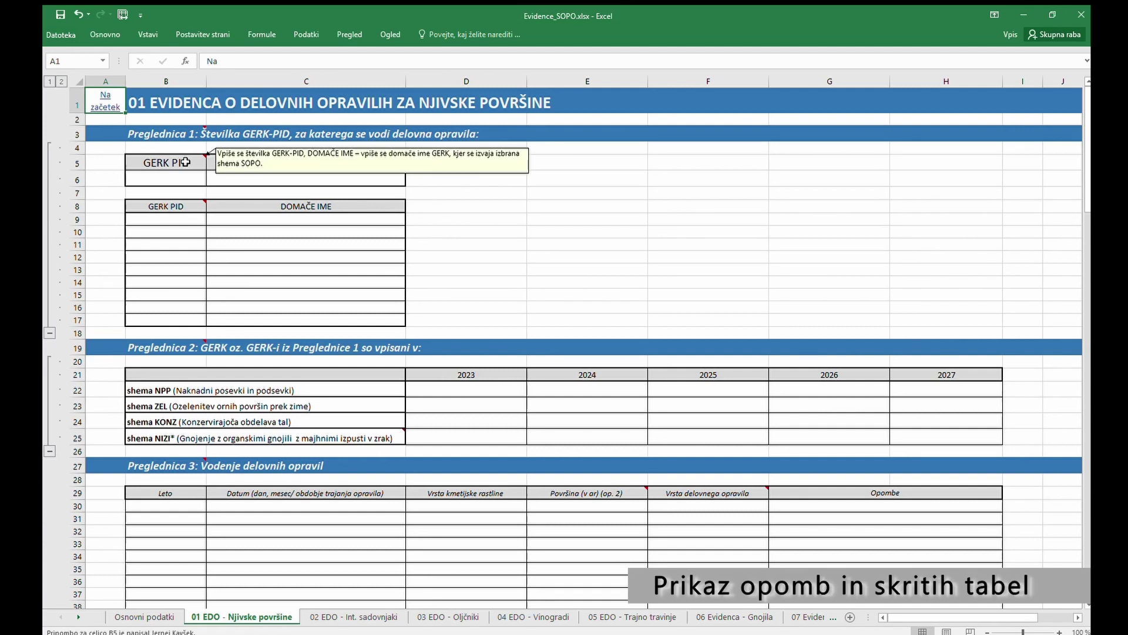
mouse_move(181, 207)
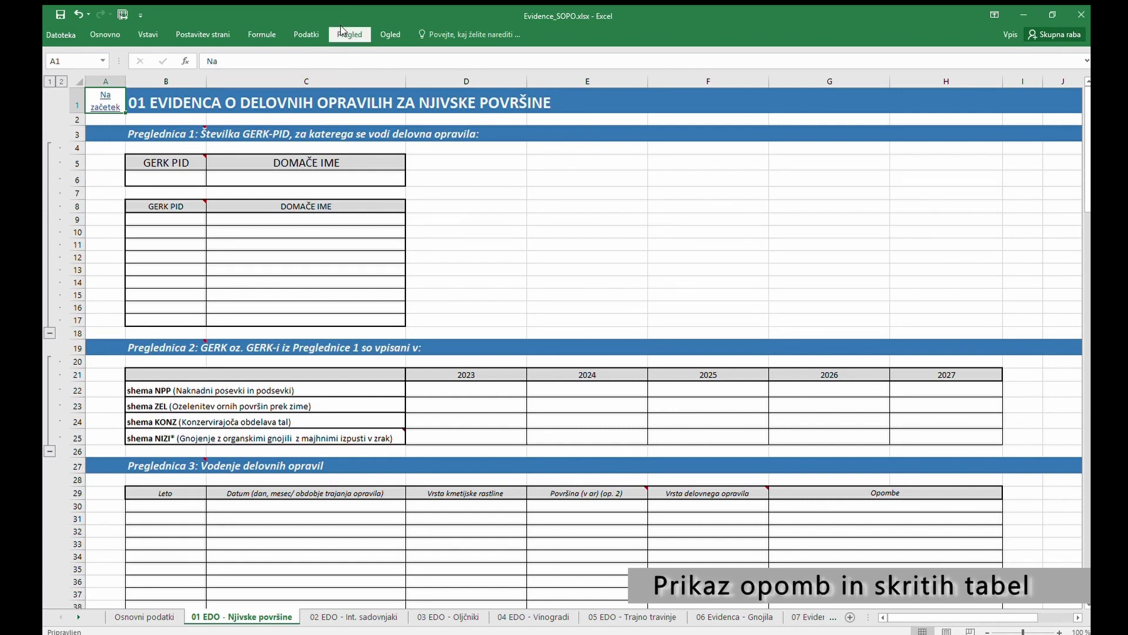
left_click(363, 64)
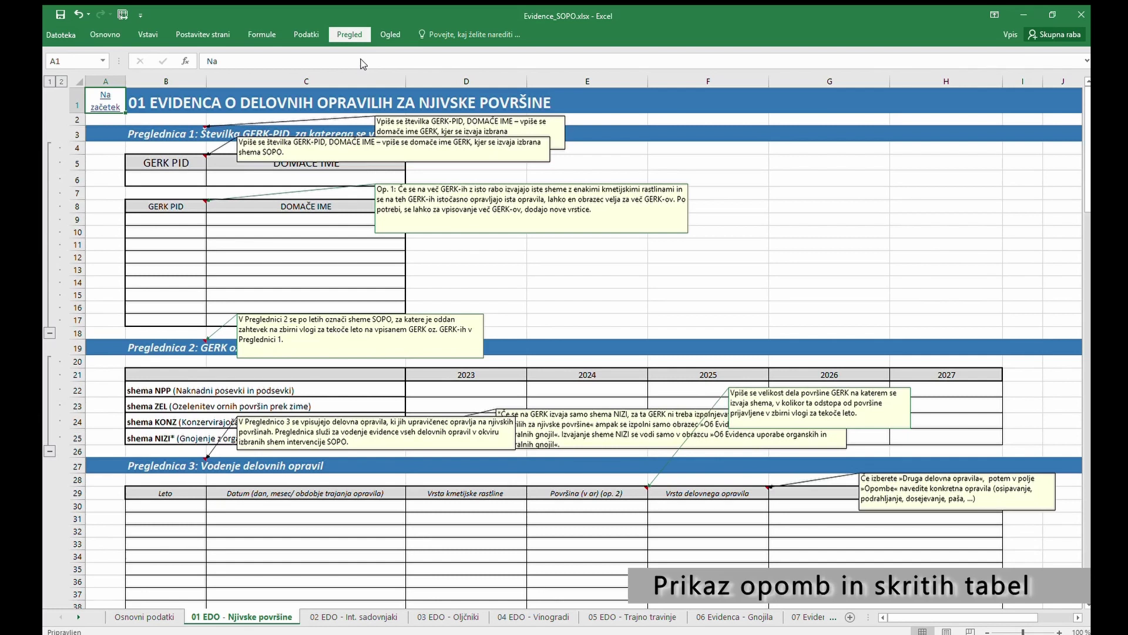
left_click(363, 64)
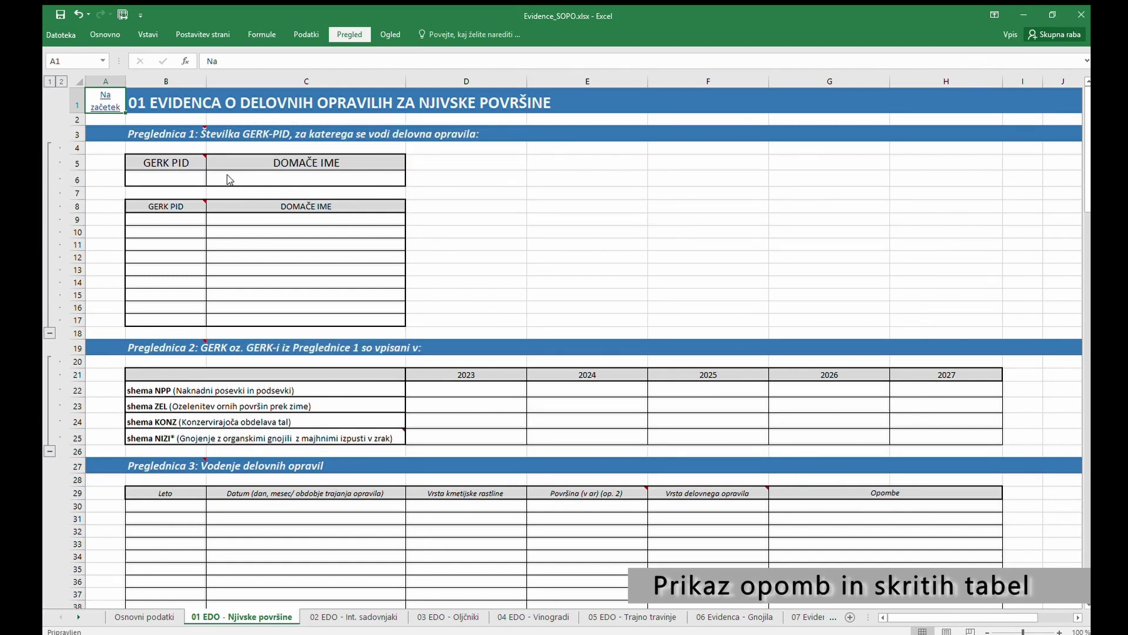
left_click(49, 333)
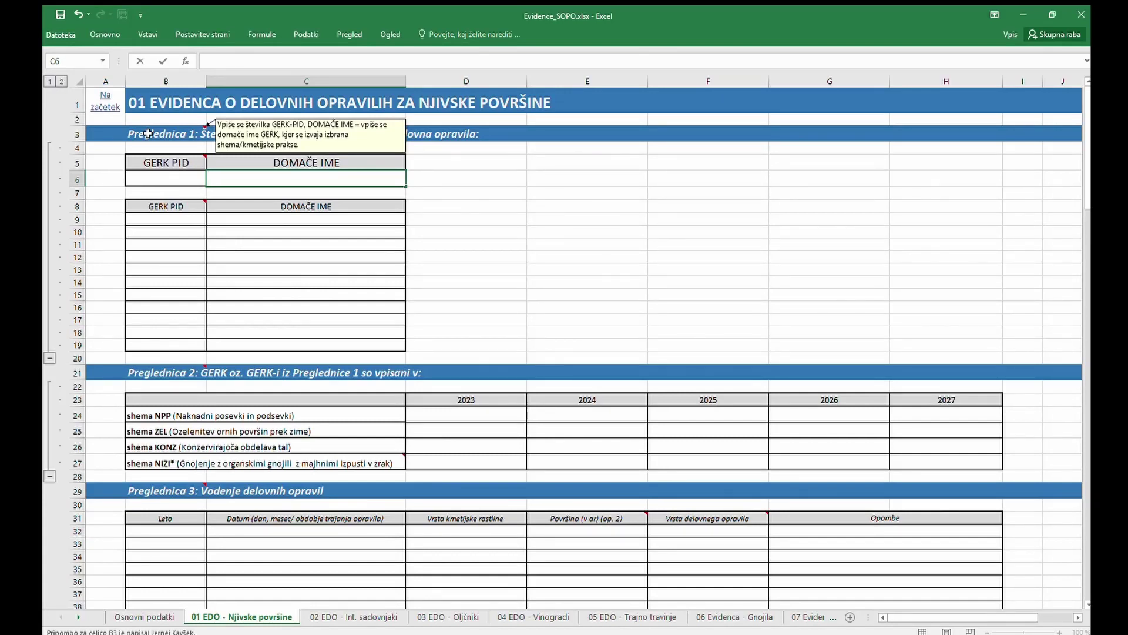
- In the main GERK row of Preglednica 1, enter GERK PID 11111111 and the domestic name njiva
left_click(151, 179)
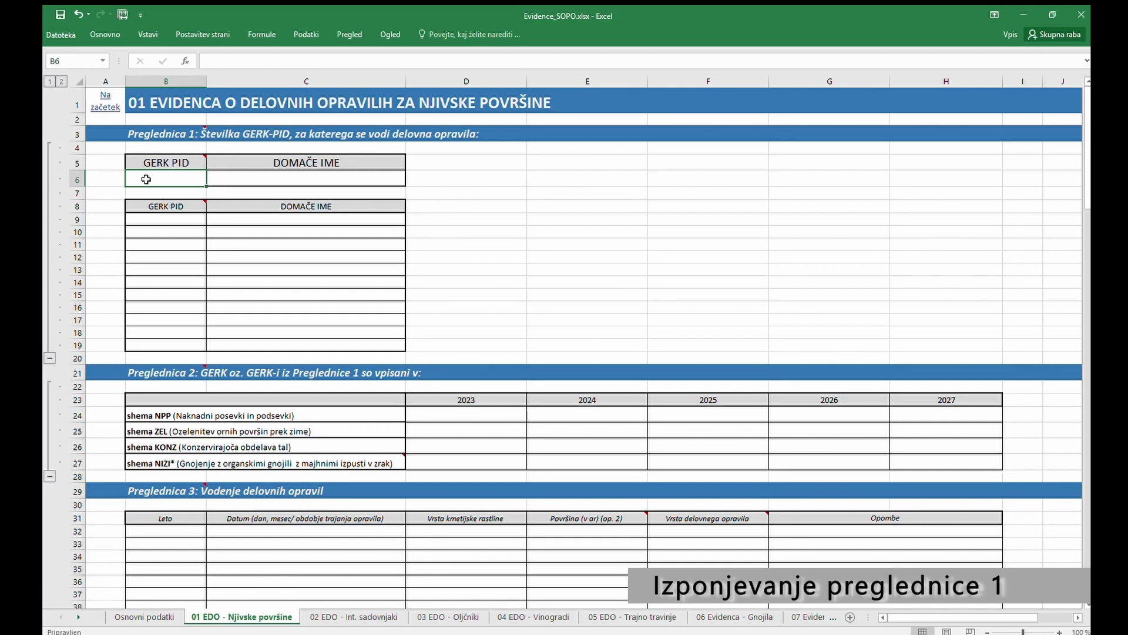
type("11111111")
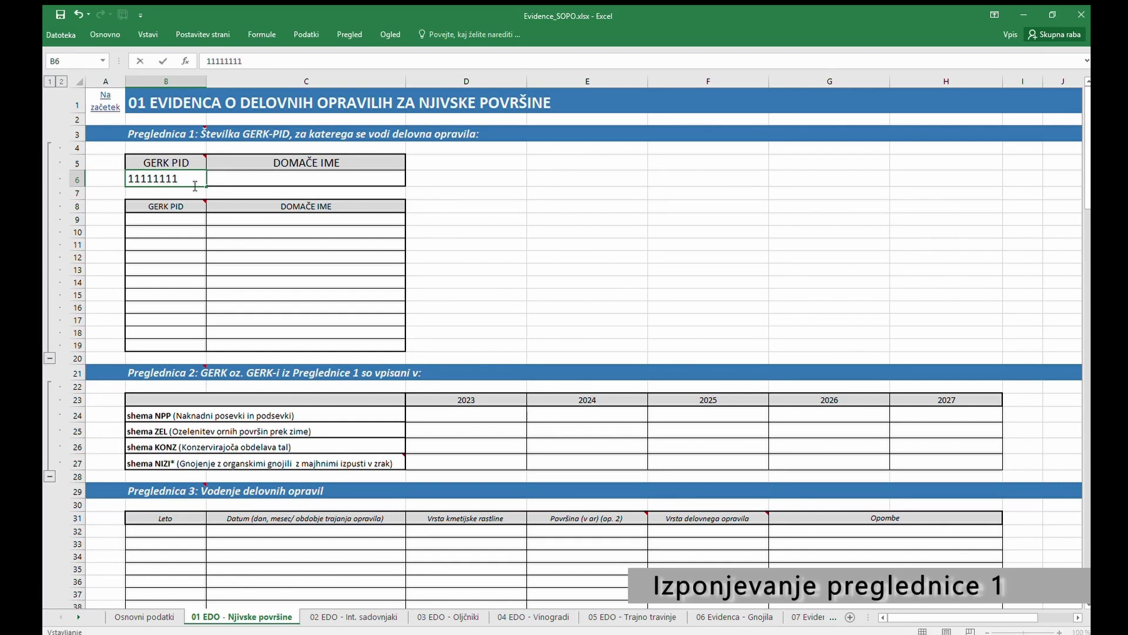
left_click(235, 181)
type("njiva")
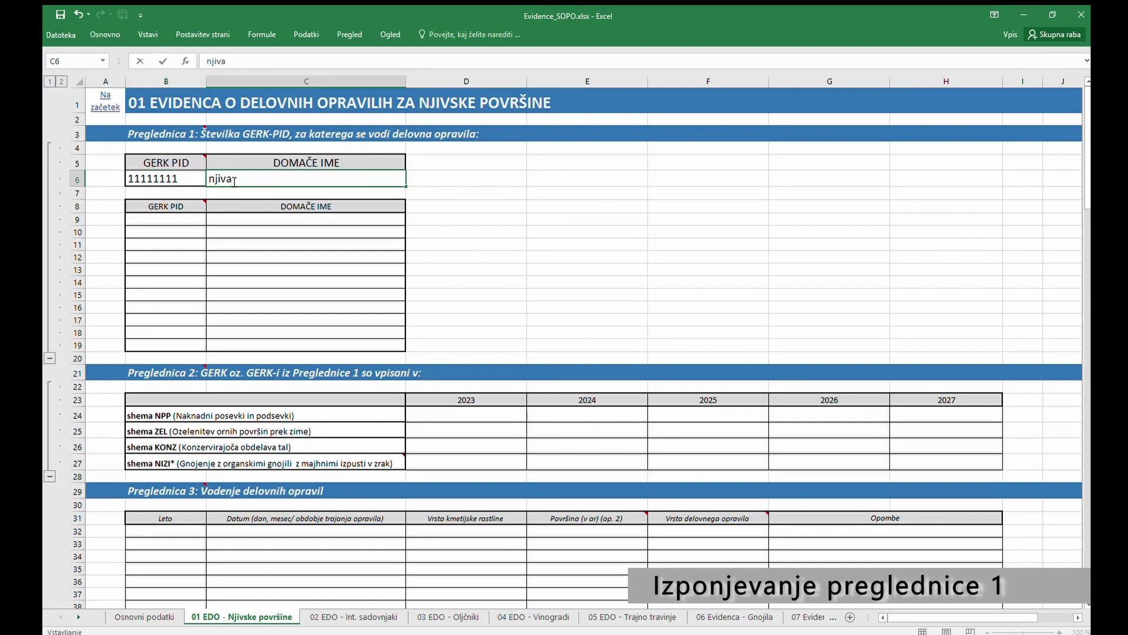
- In the first row of the additional GERK list, enter GERK PID 222222222 and the domestic name za hišo
left_click(152, 218)
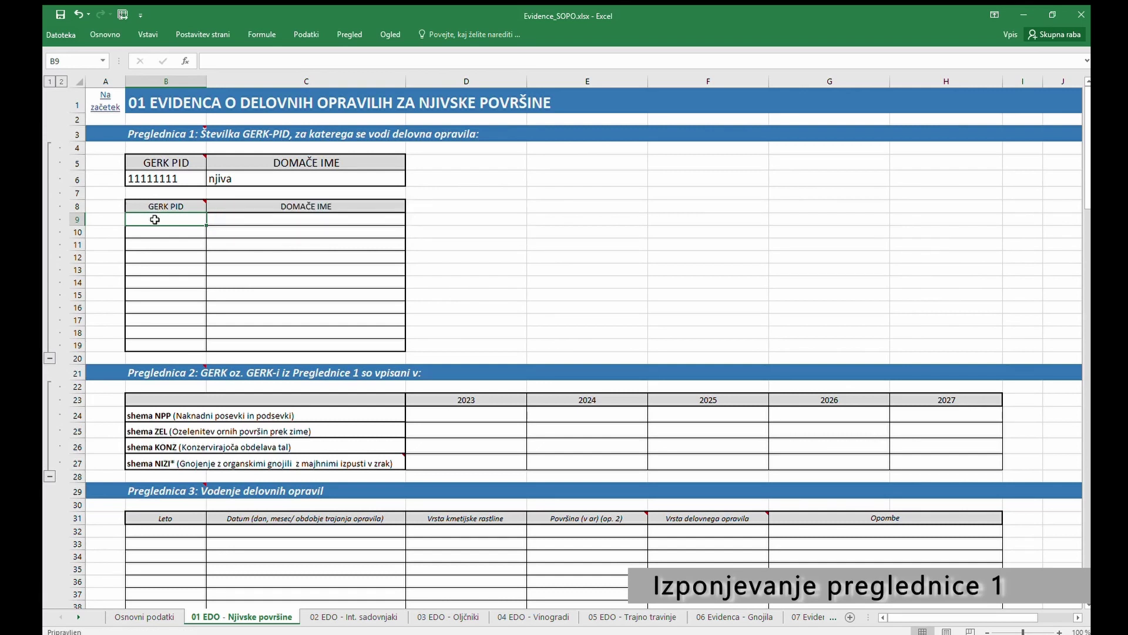
type("222222222")
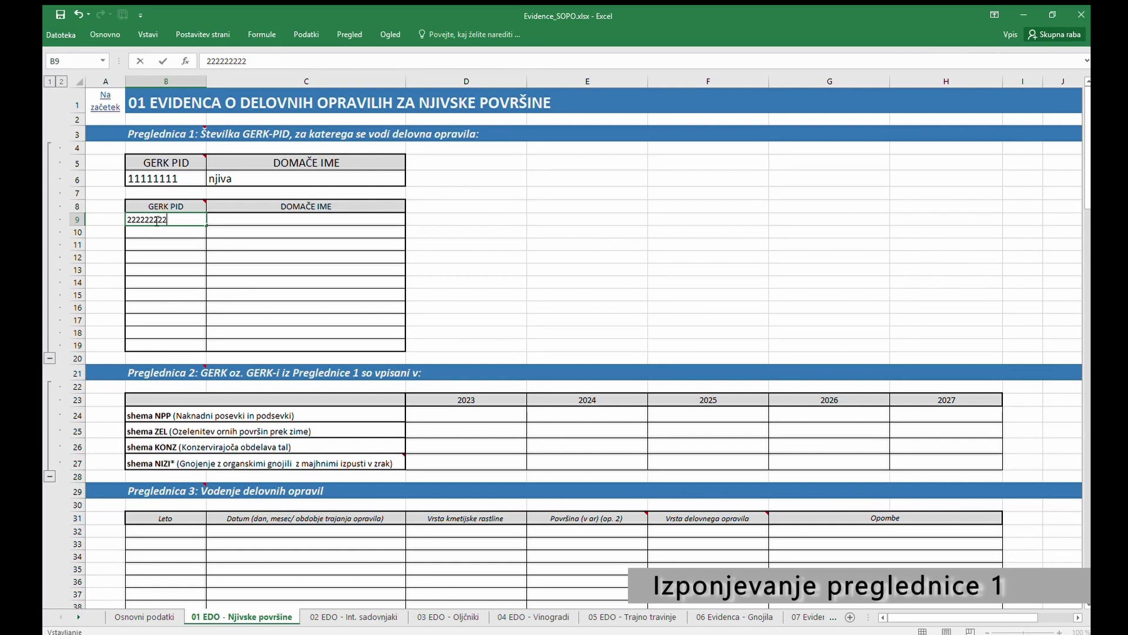
left_click(233, 218)
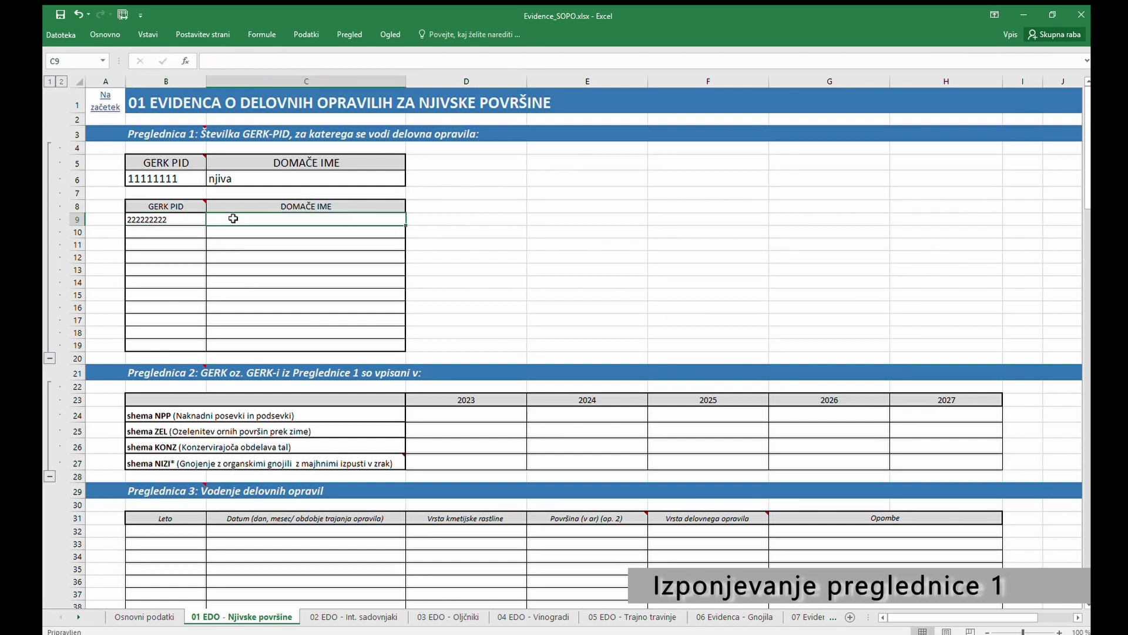
type("za hišo")
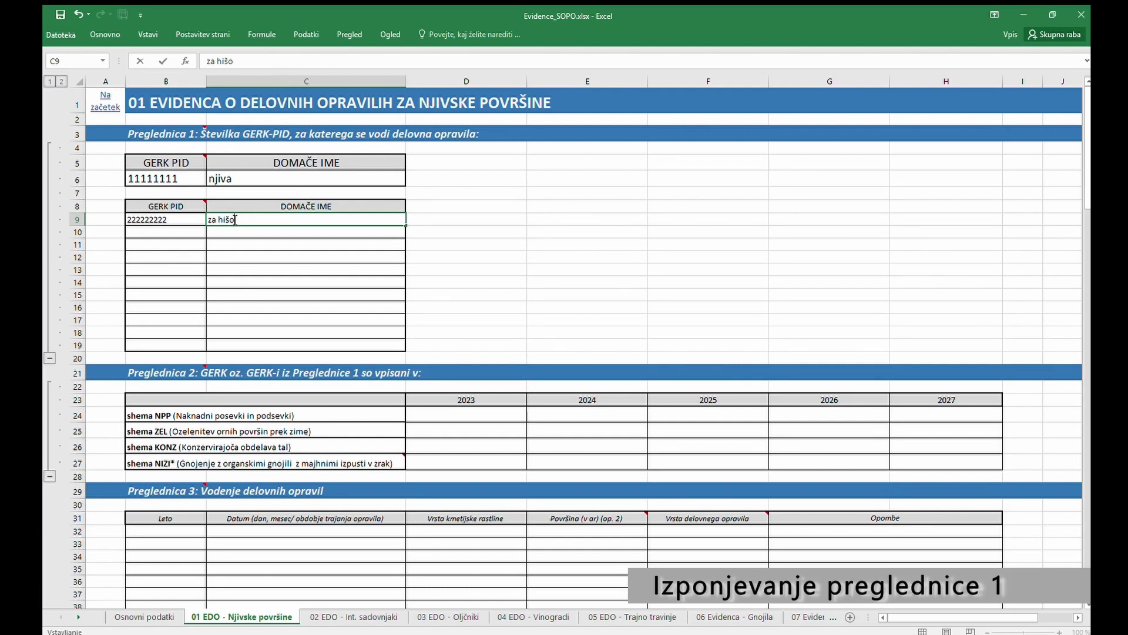
- Insert a new row at row 13, within the additional GERK list of Preglednica 1
mouse_move(193, 207)
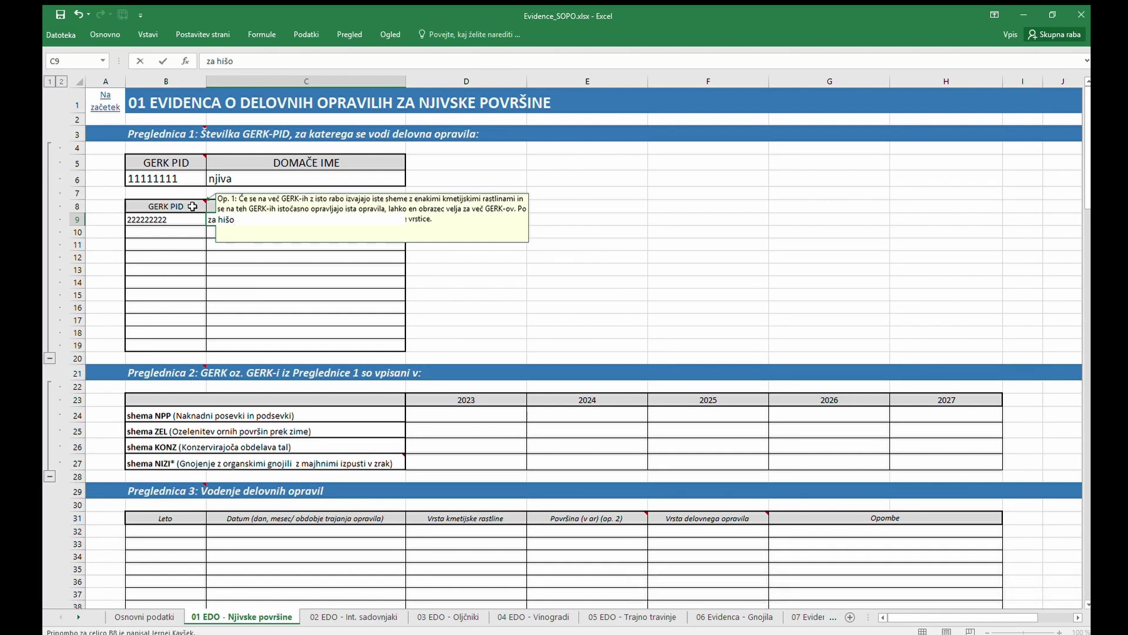
left_click(136, 269)
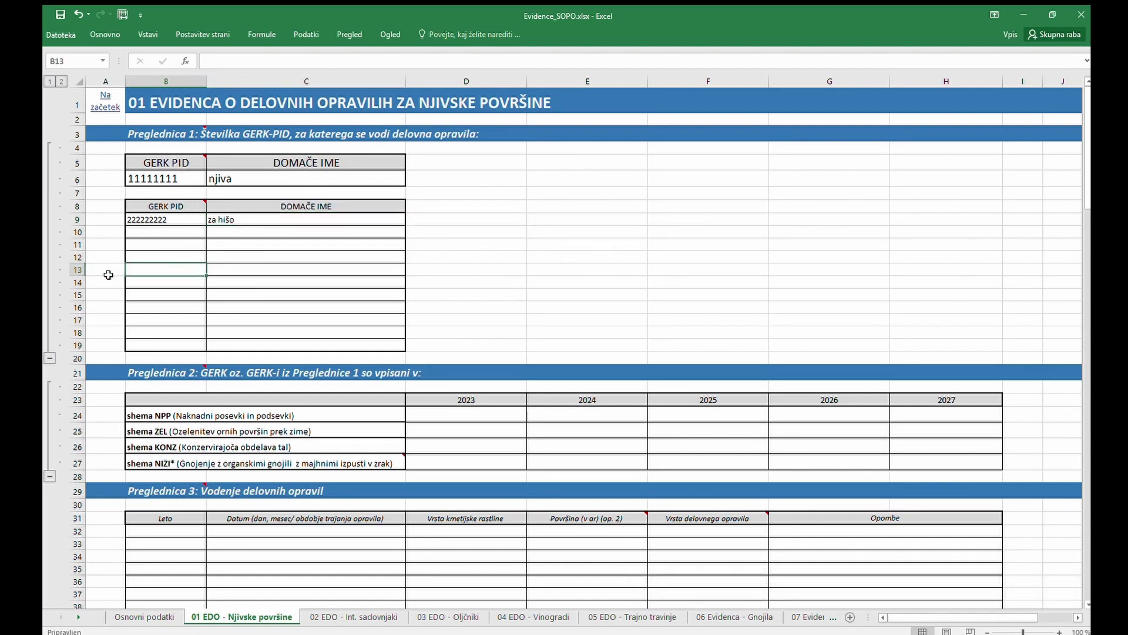
left_click(79, 271)
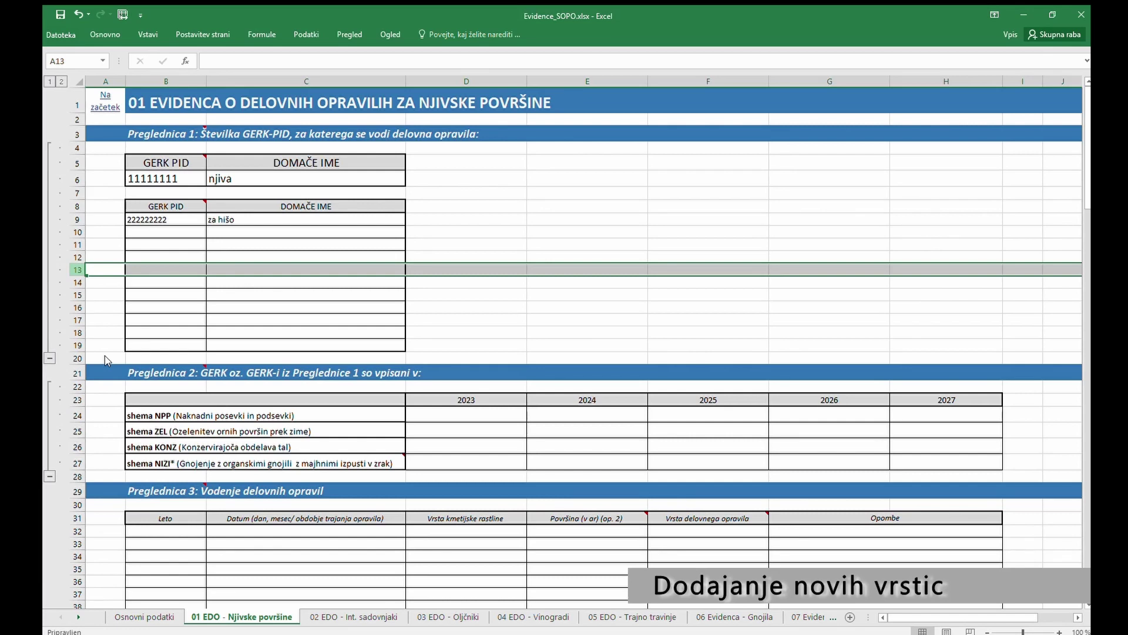
key("ctrl+plus")
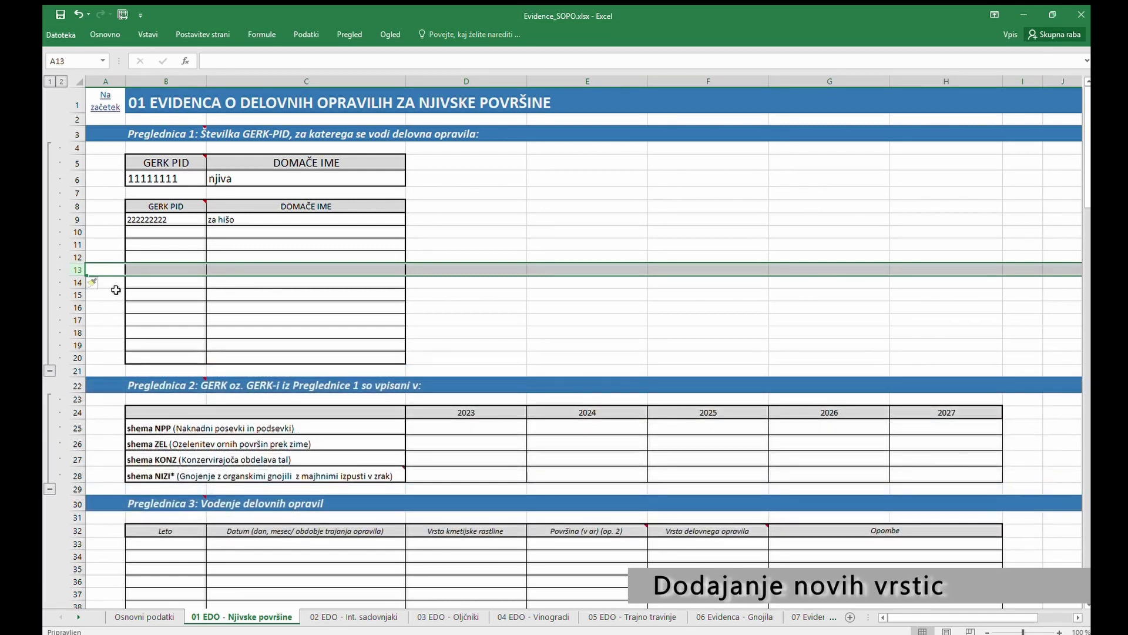
- In Preglednica 2, mark shema ZEL and shema NIZI with x for 2023
scroll(113, 368, "down", 3)
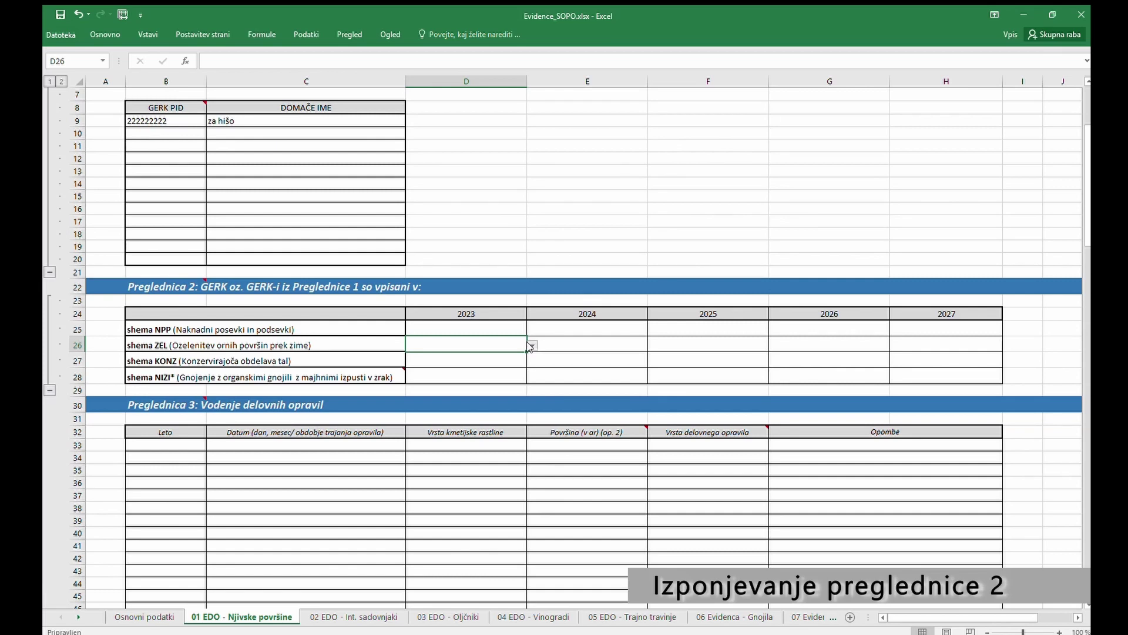
type("x")
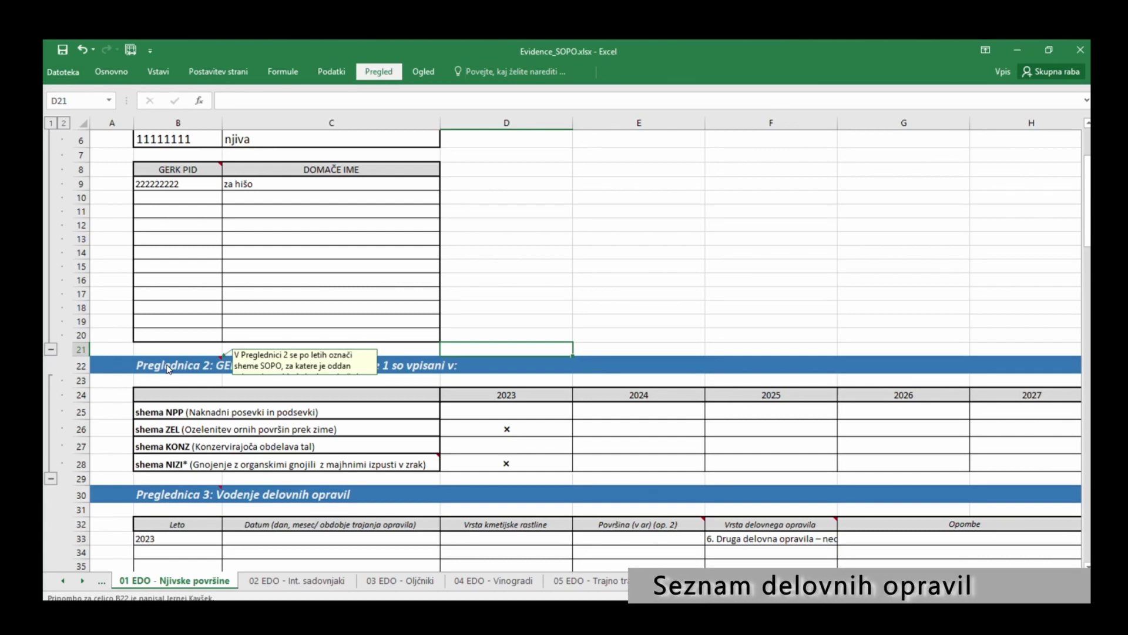
- With all comments temporarily shown, enlarge the comment box of the Preglednica 2 heading to fit its full text
left_click(384, 103)
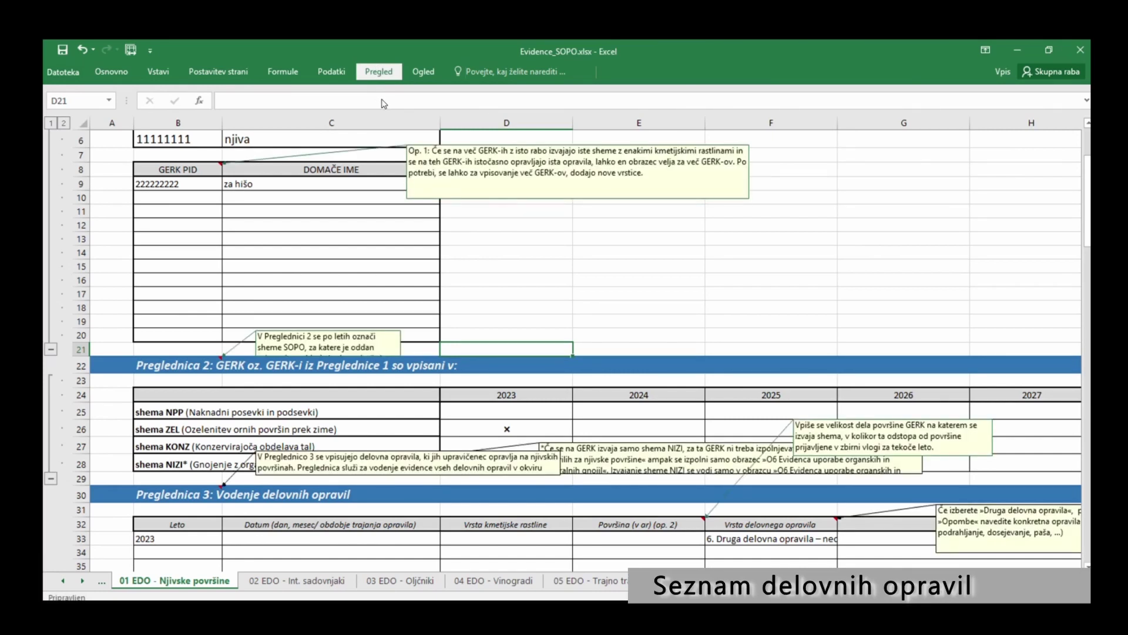
left_click(392, 339)
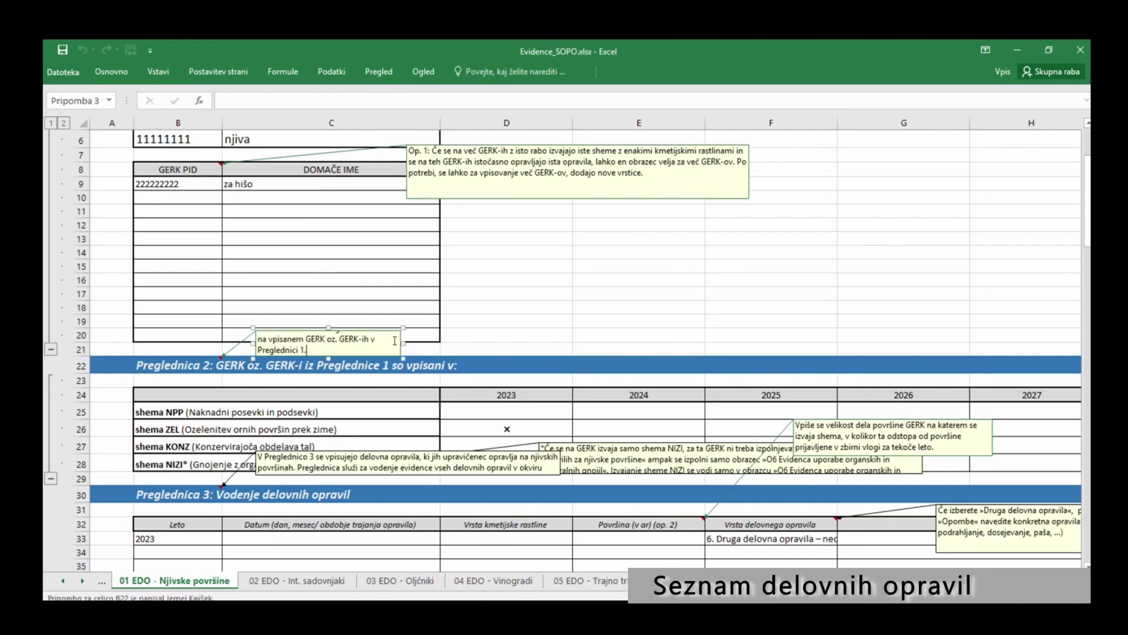
left_click_drag(403, 358, 464, 382)
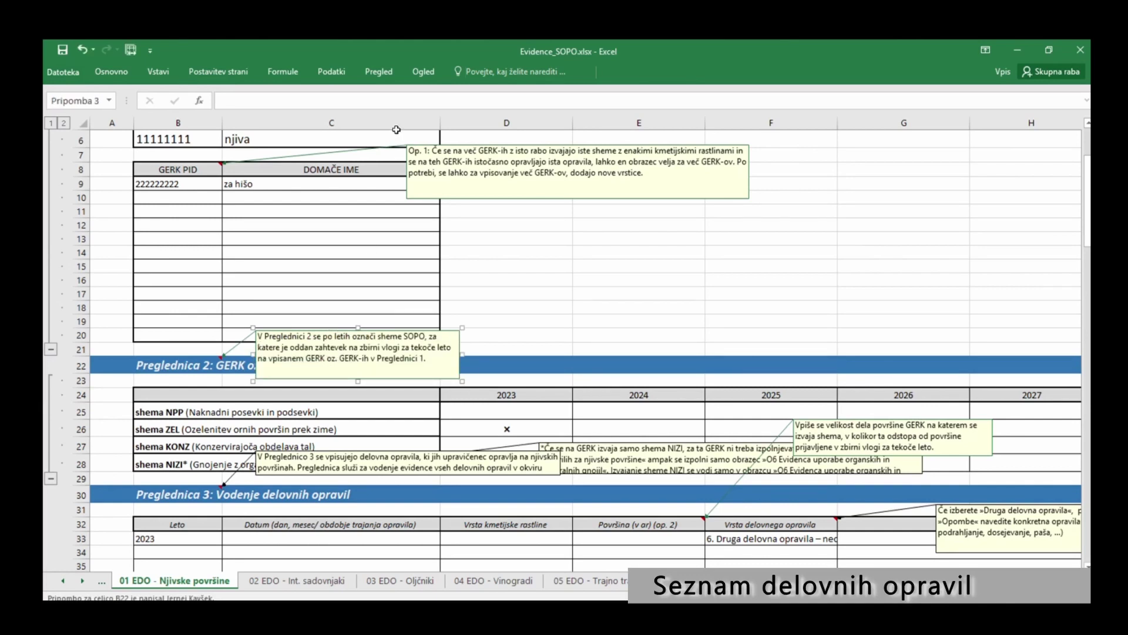
left_click(379, 71)
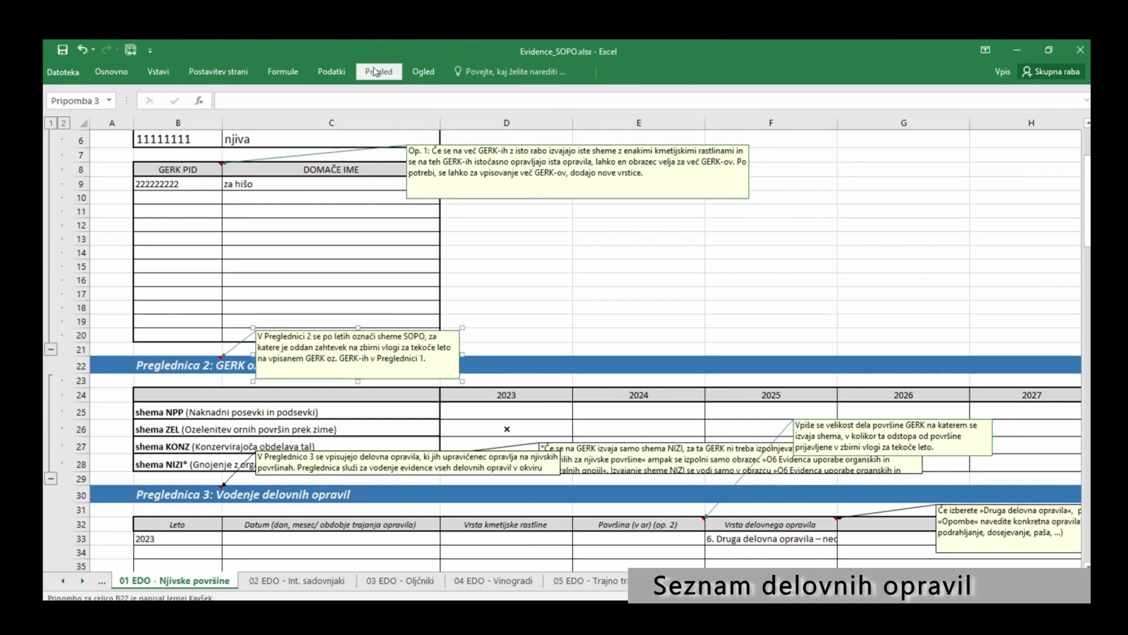
left_click(399, 104)
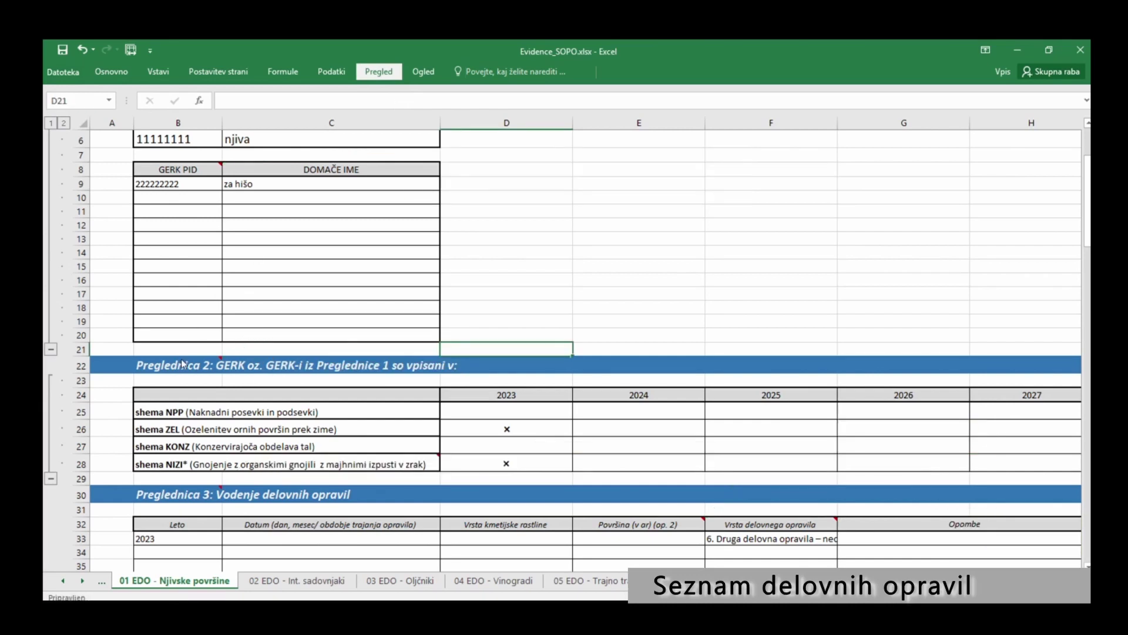
mouse_move(180, 366)
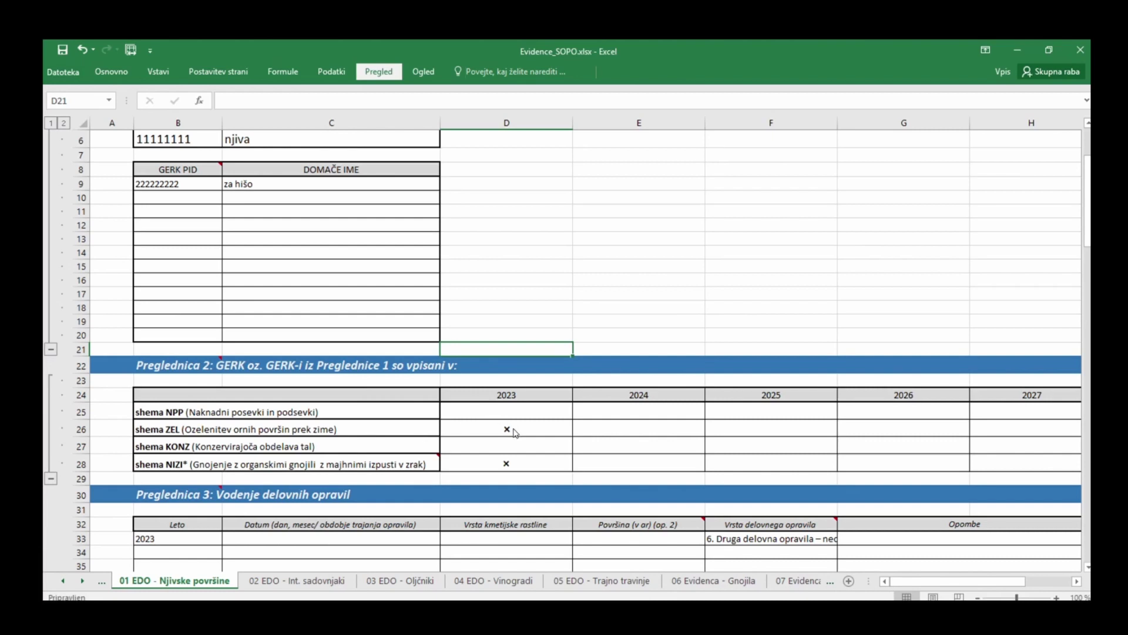
- Clear the 2023 mark for shema ZEL in Preglednica 2
left_click(545, 427)
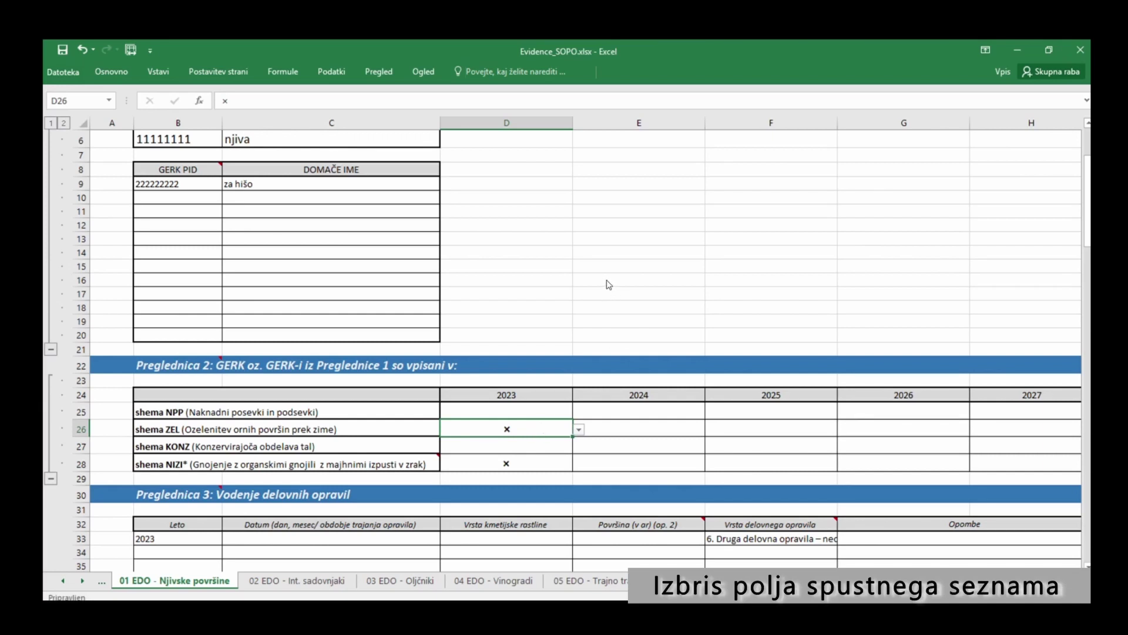
key("Delete")
left_click(517, 464)
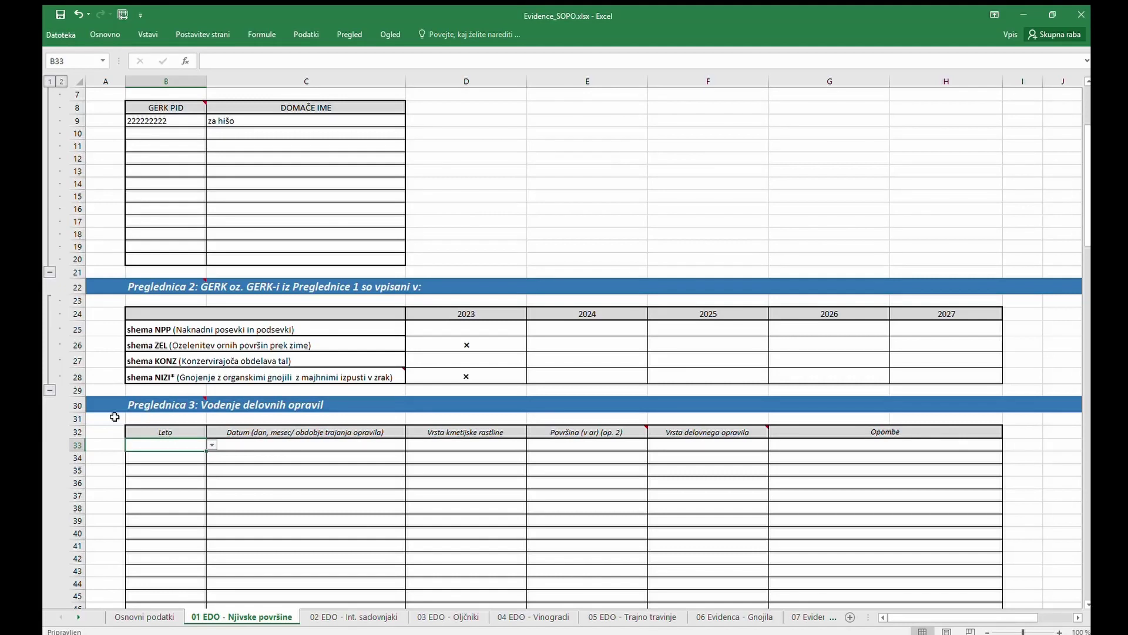
- In the first row of Preglednica 3, set Leto to 2023 and Vrsta delovnega opravila to "6. Druga delovna opravila – neobvezno"
mouse_move(133, 404)
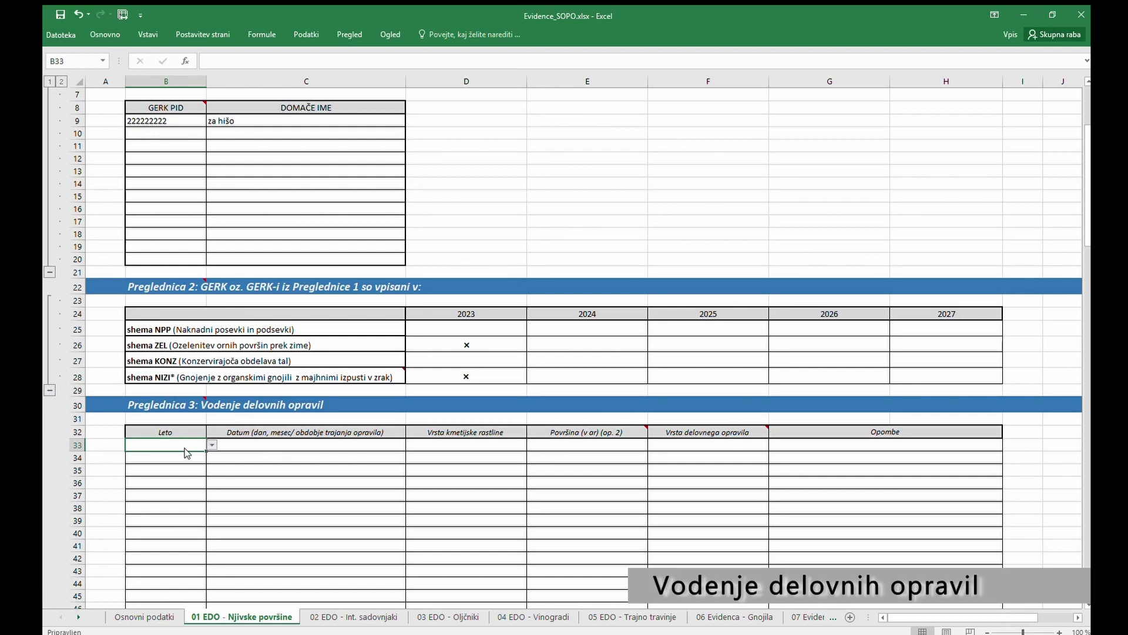
left_click(212, 445)
left_click(176, 457)
mouse_move(562, 433)
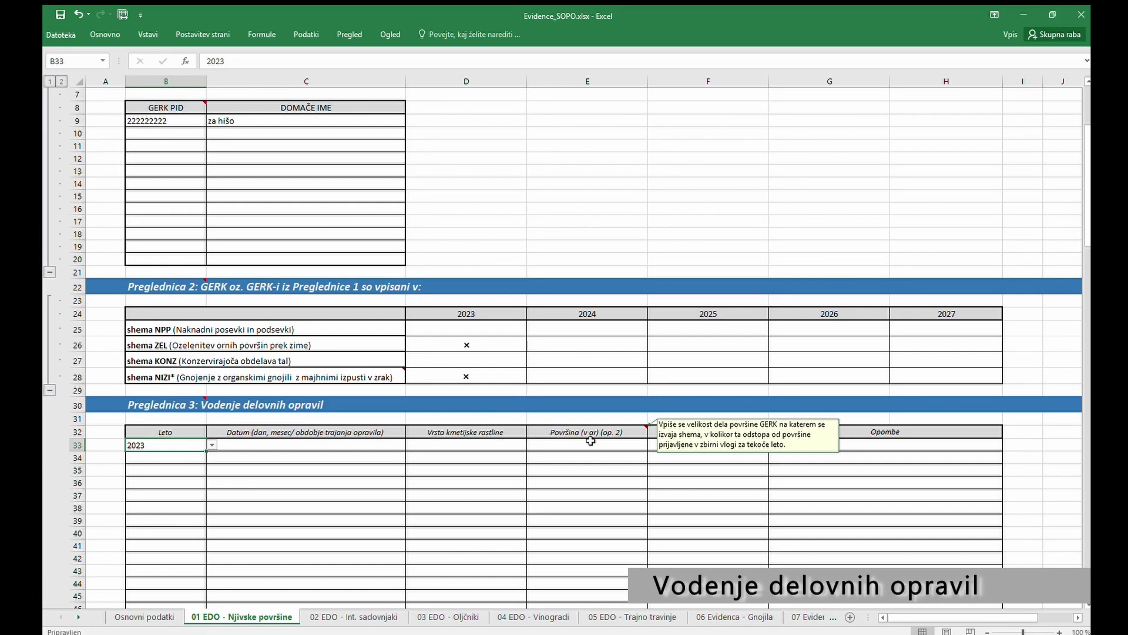
mouse_move(661, 433)
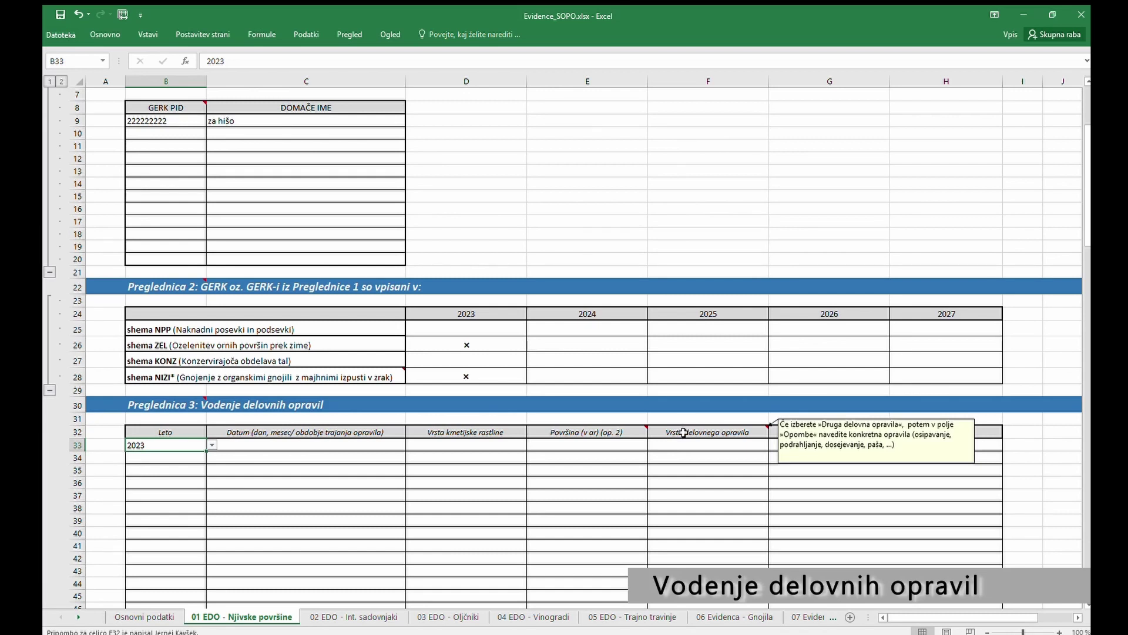
left_click(732, 440)
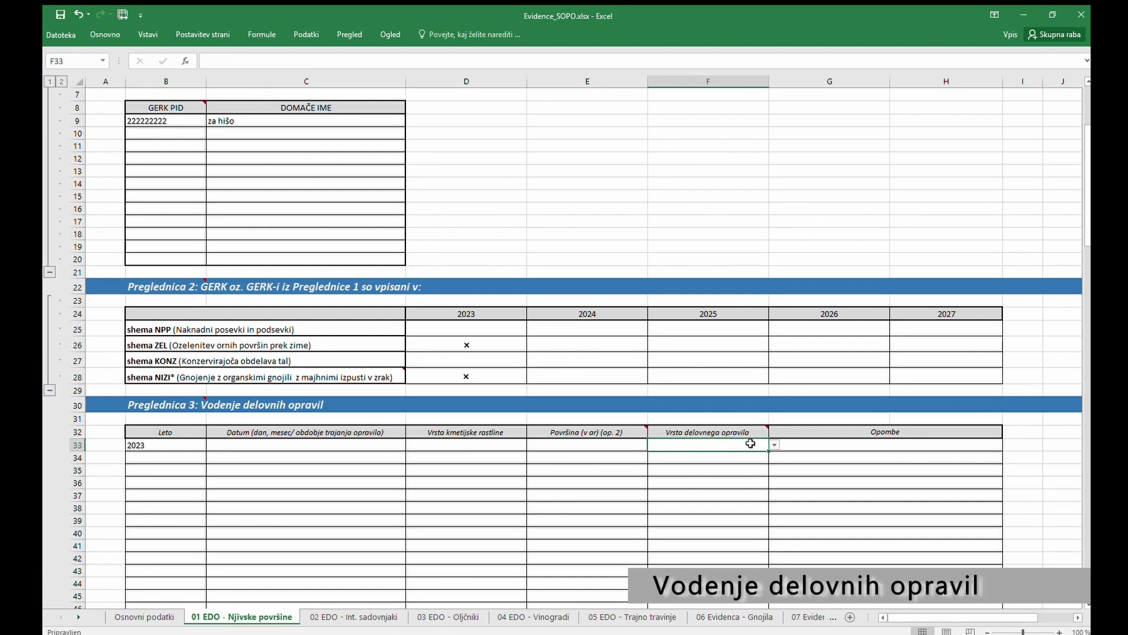
left_click(729, 488)
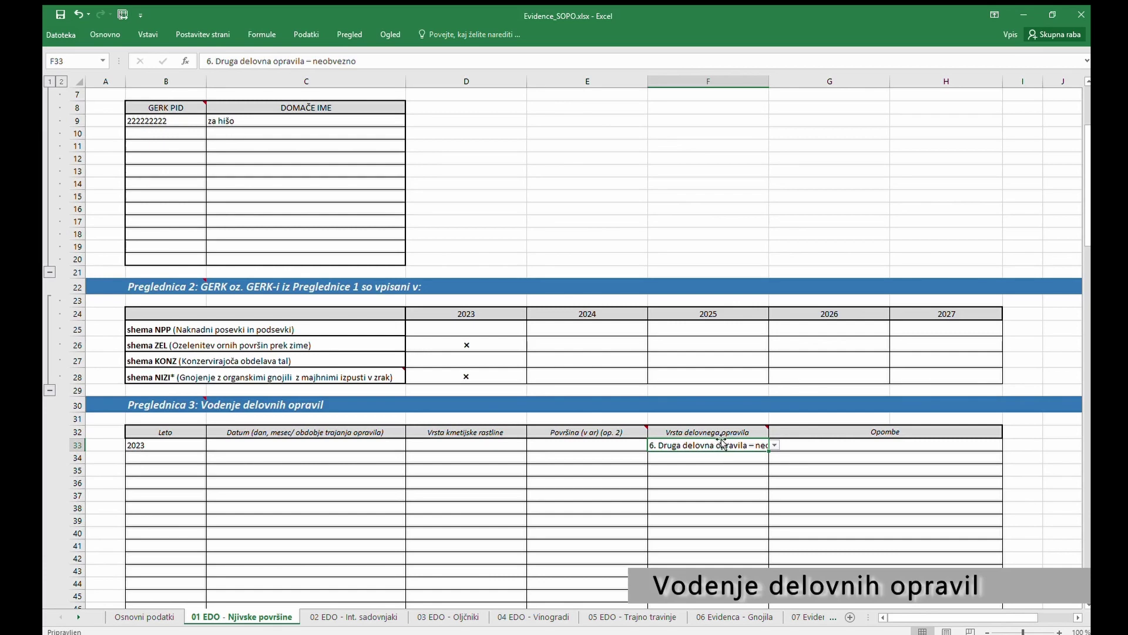
mouse_move(720, 433)
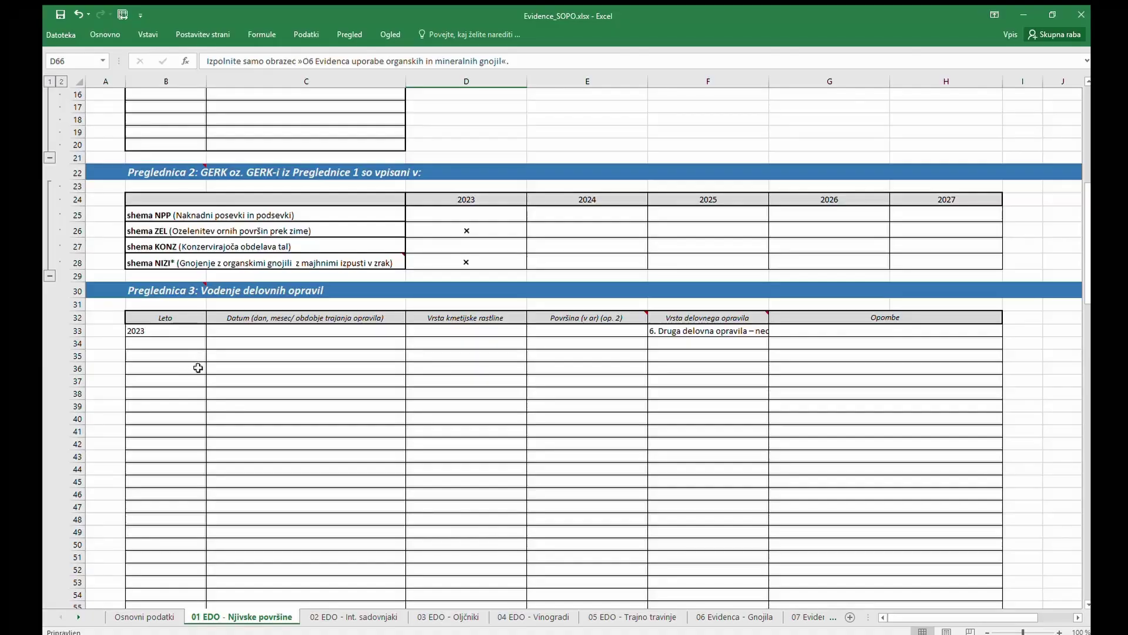
- Examine the arable-land list of mandatory work tasks, covering the required tasks and the activity codes for shema NPP
scroll(207, 382, "down", 3)
scroll(208, 383, "down", 6)
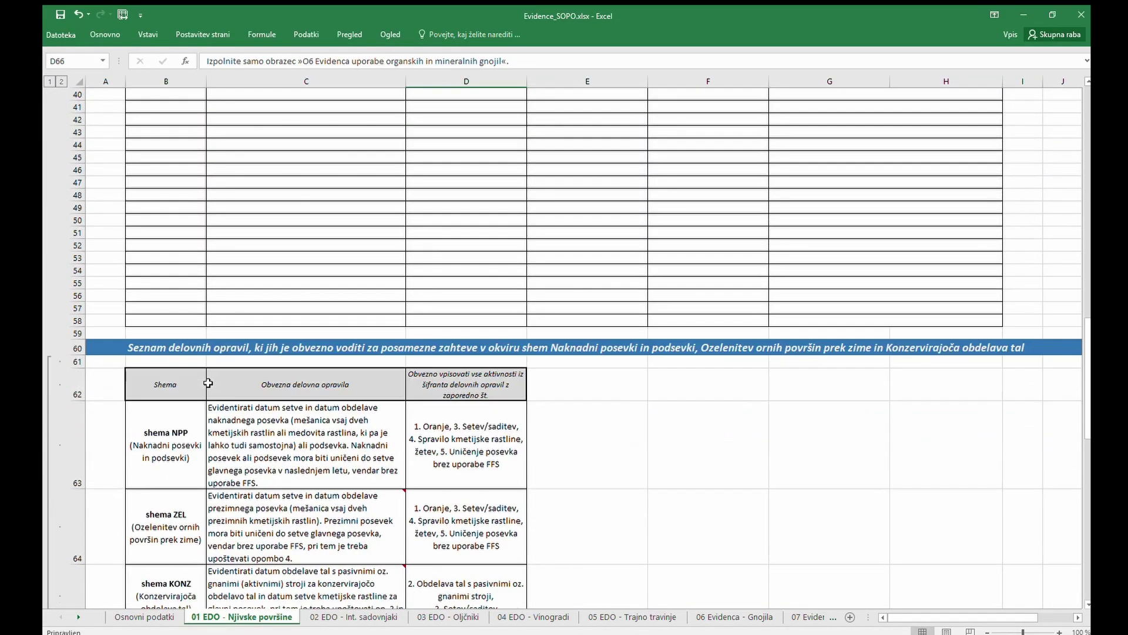
left_click(154, 348)
left_click_drag(115, 351, 163, 347)
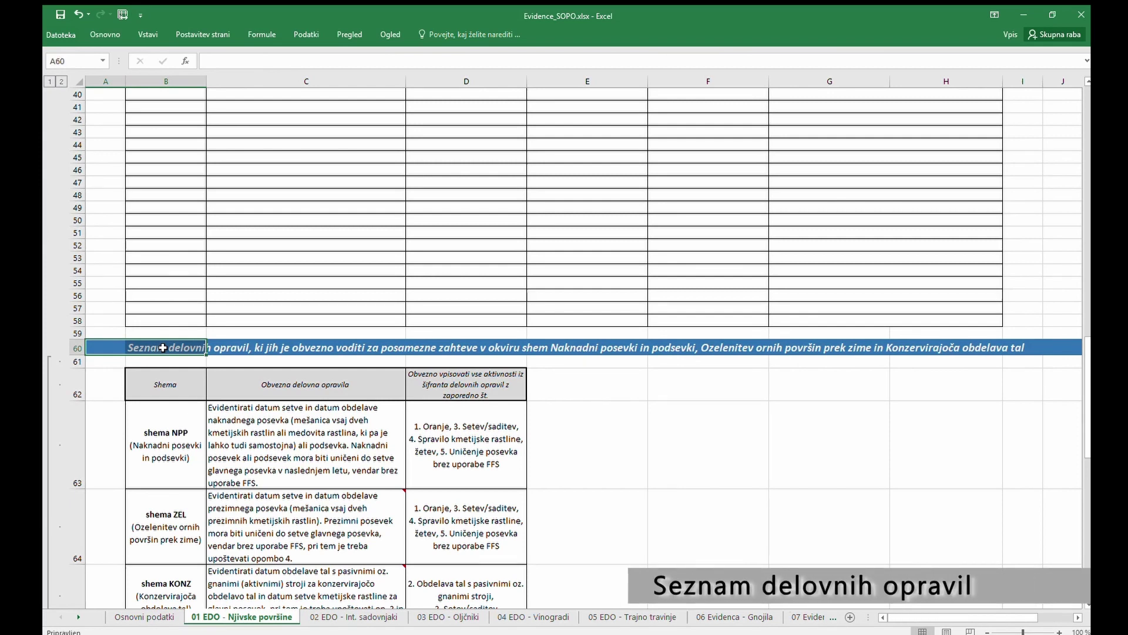
left_click(252, 389)
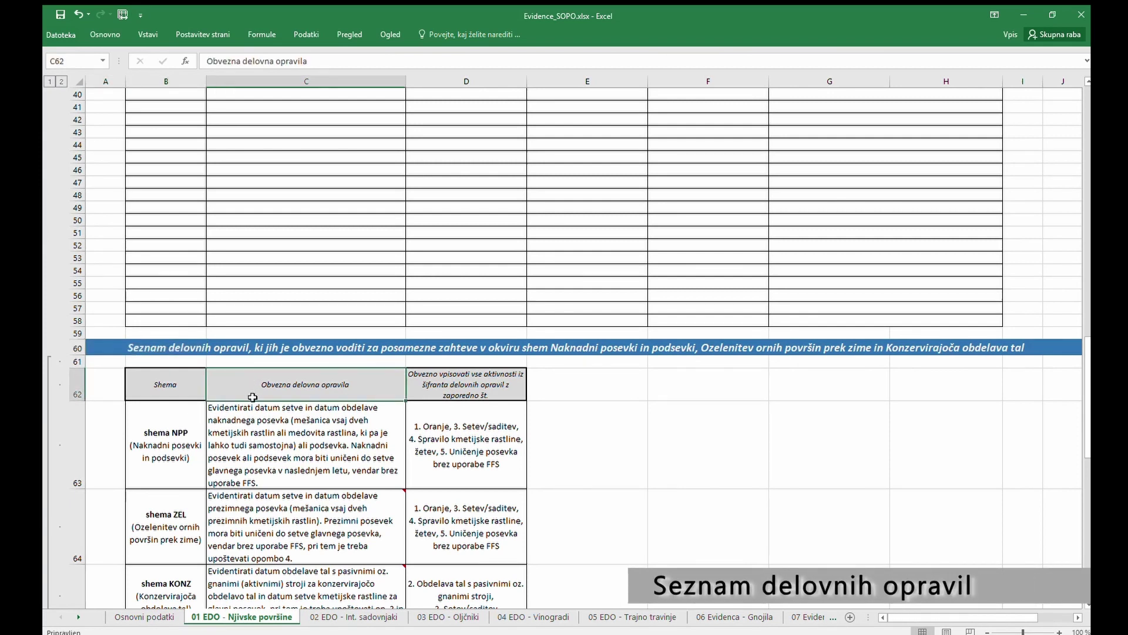
left_click_drag(252, 397, 254, 403)
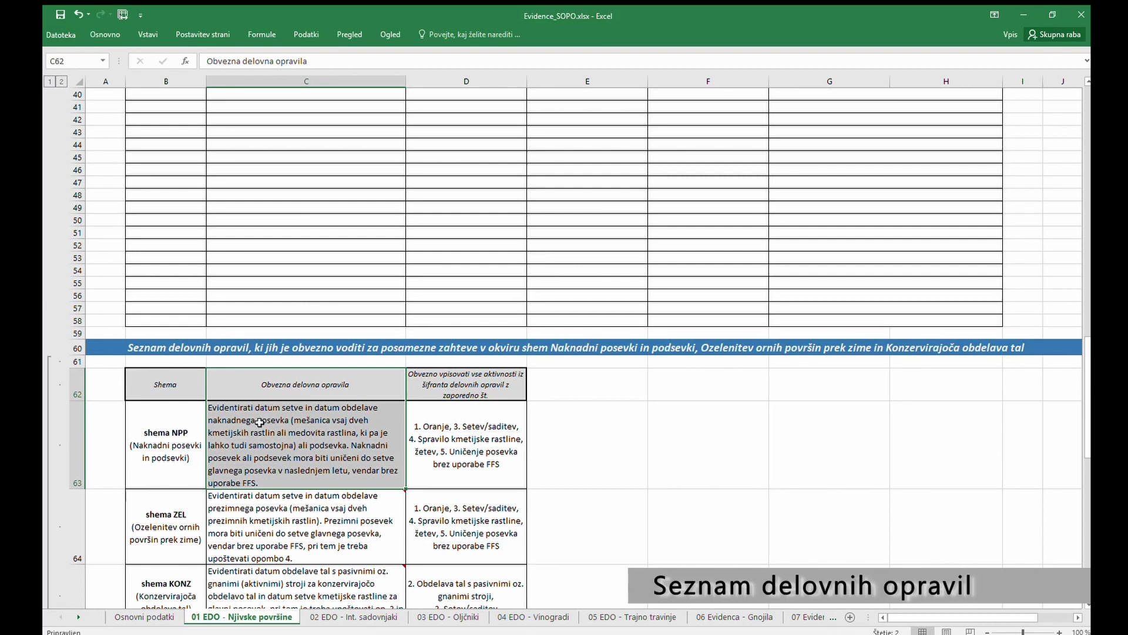
left_click_drag(444, 371, 448, 410)
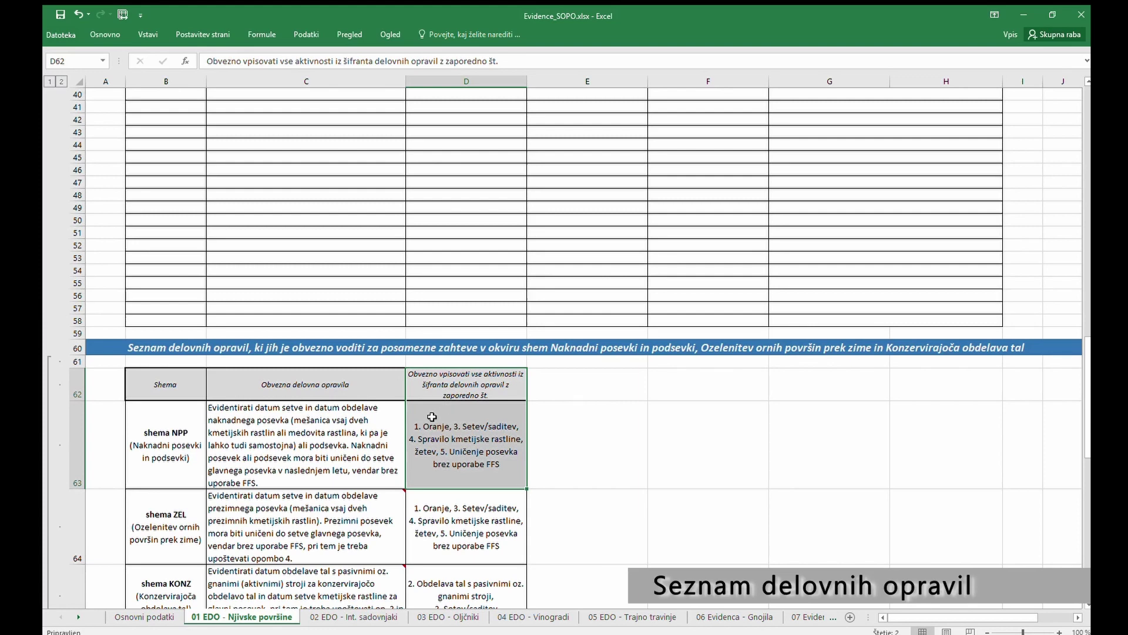
- Read the notes attached to the shema ZEL and shema KONZ tasks and look over the rest of the list
scroll(400, 464, "down", 1)
mouse_move(382, 466)
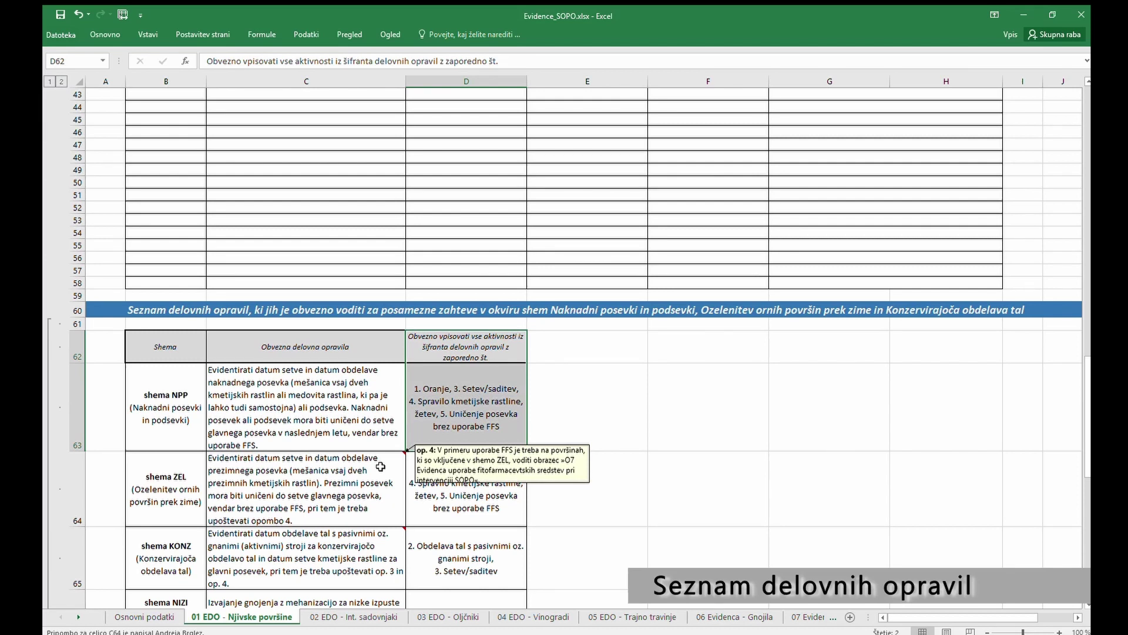
mouse_move(372, 559)
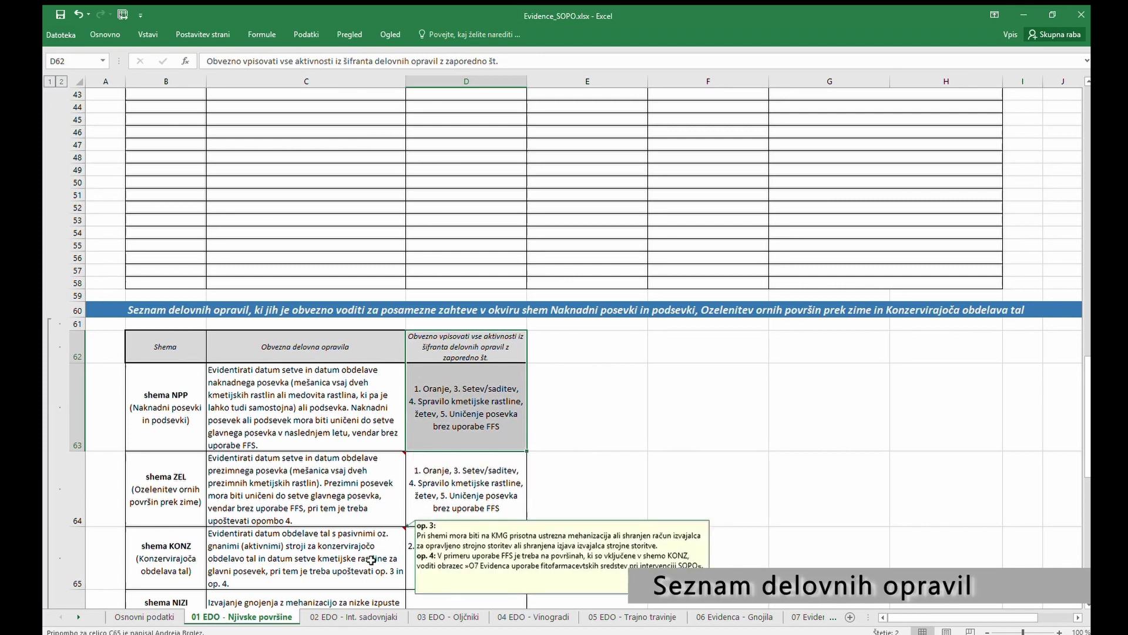
scroll(361, 548, "down", 4)
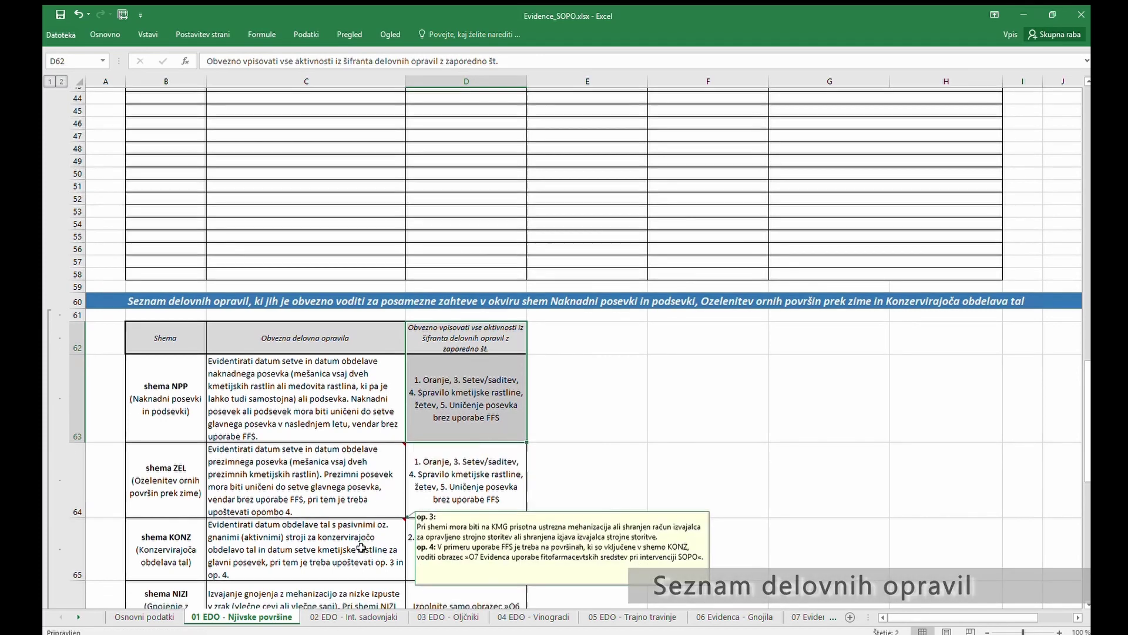
scroll(361, 547, "down", 3)
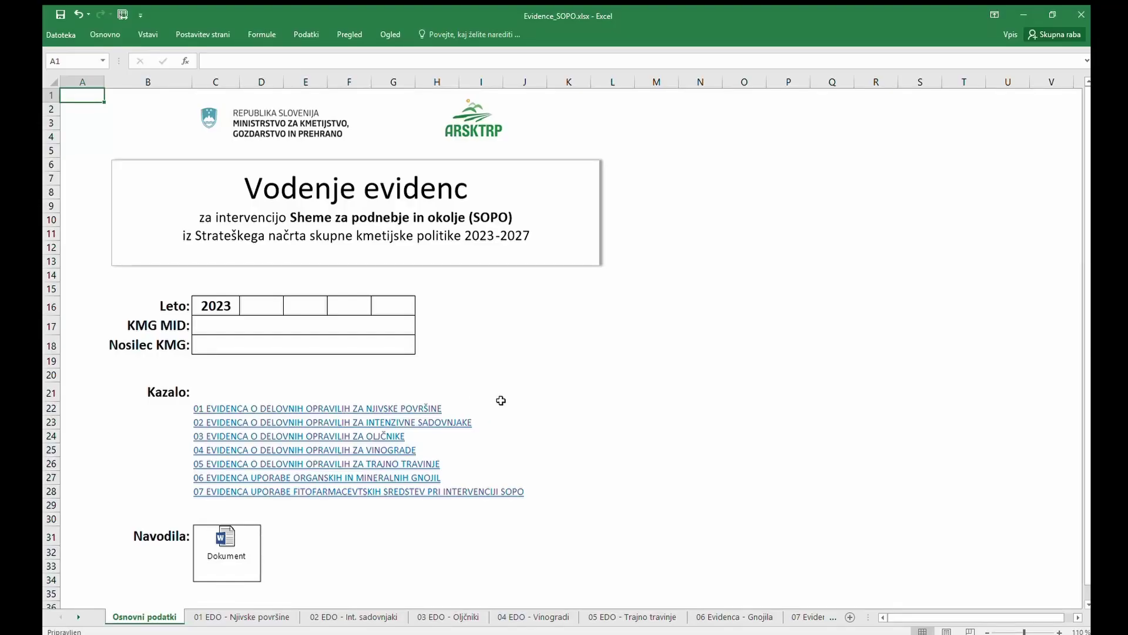
- Open the 02 record for intensive orchards from the index, and collapse and re-expand its Preglednica 1 section
left_click(444, 422)
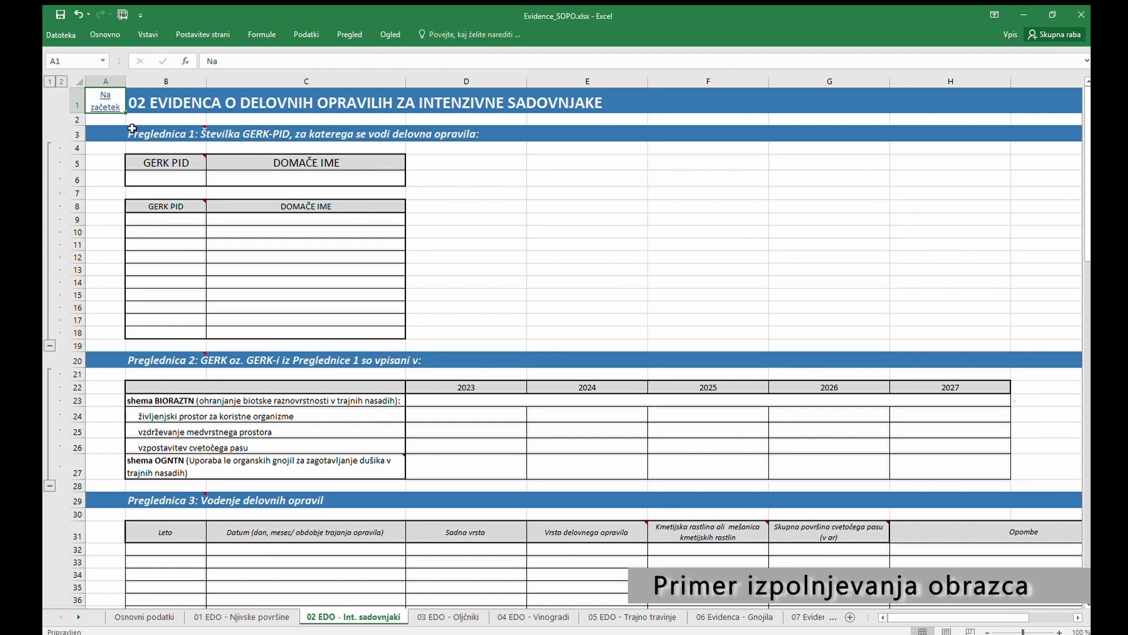
mouse_move(134, 133)
left_click(50, 345)
left_click(49, 148)
mouse_move(135, 137)
scroll(107, 530, "down", 1)
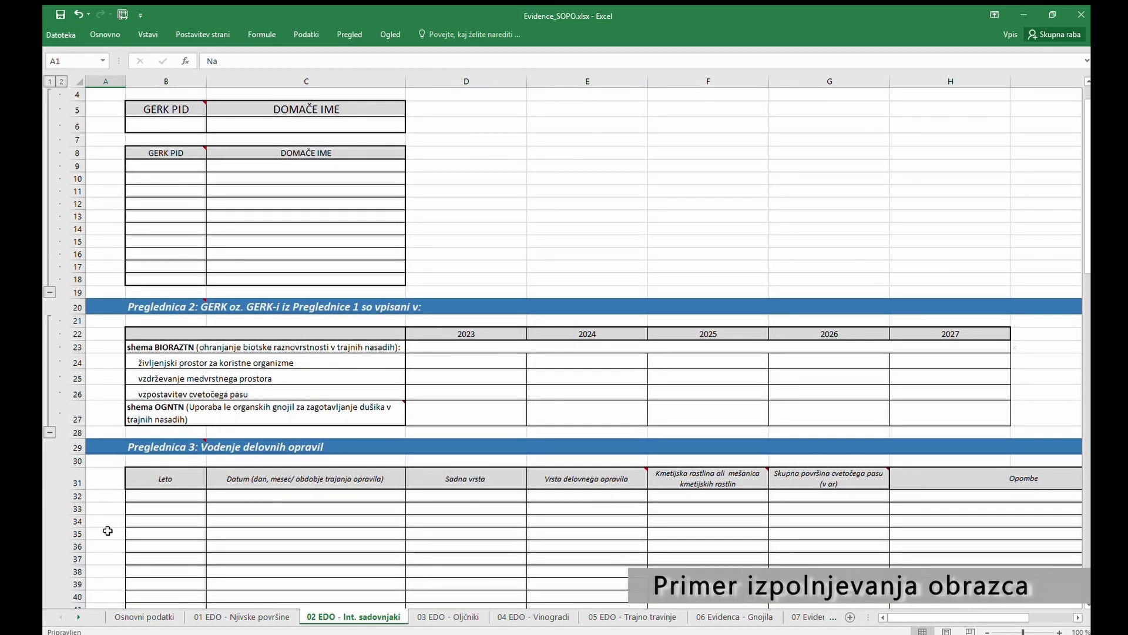
- In the BIORAZTN mandatory task list, highlight the recording and sketch requirements for "življenjski prostor za koristne organizme"
scroll(108, 530, "down", 7)
scroll(108, 530, "down", 14)
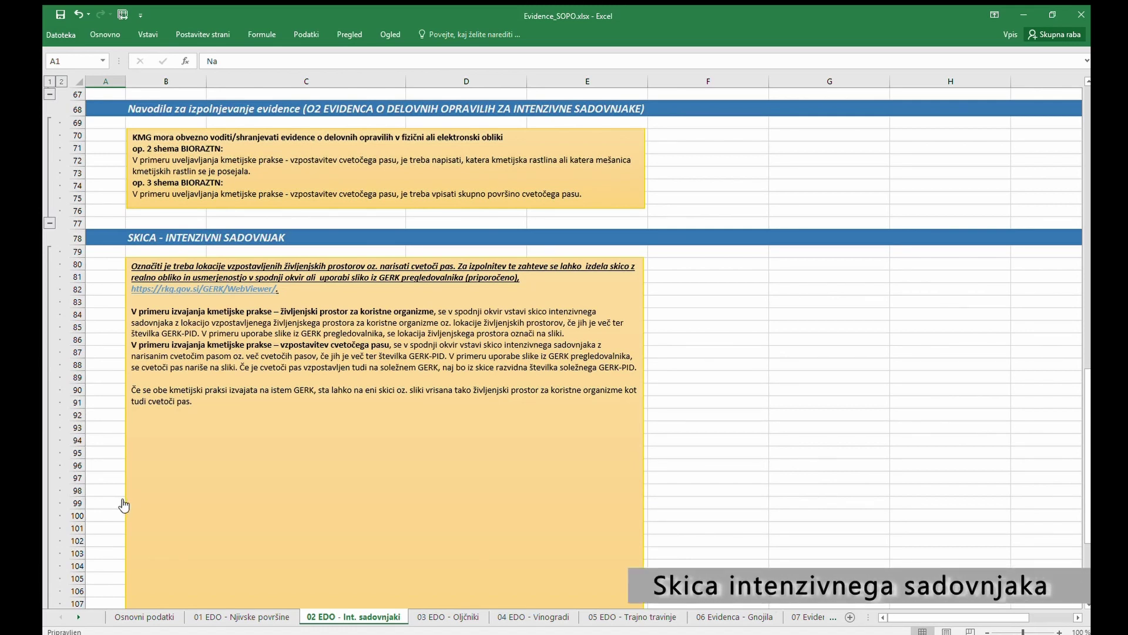
scroll(124, 505, "up", 5)
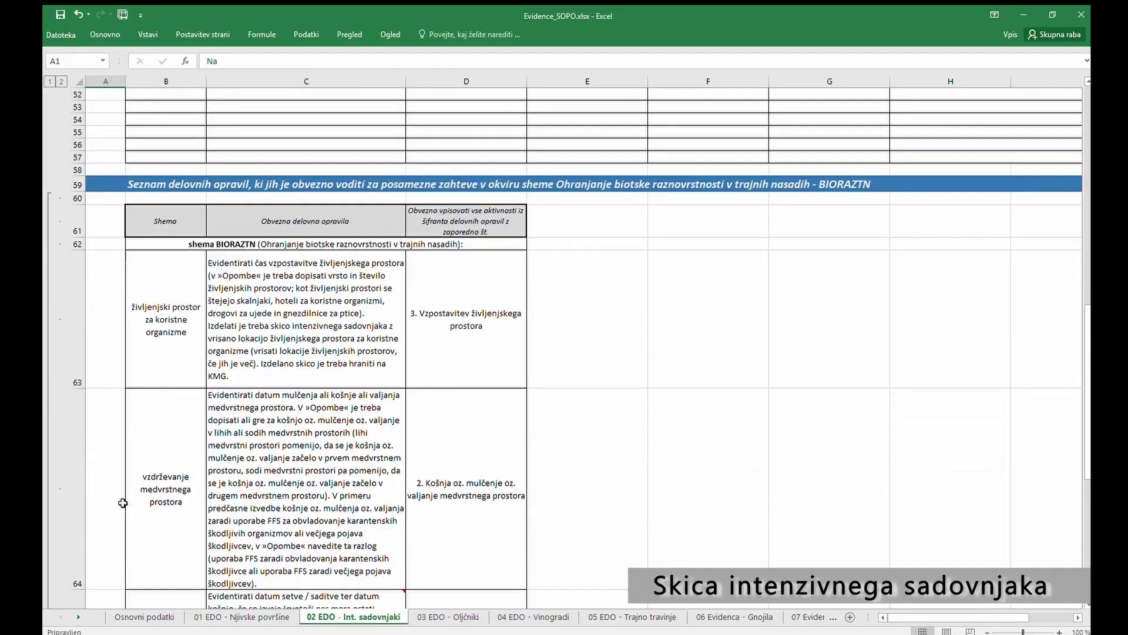
double_click(284, 364)
left_click_drag(230, 376, 209, 330)
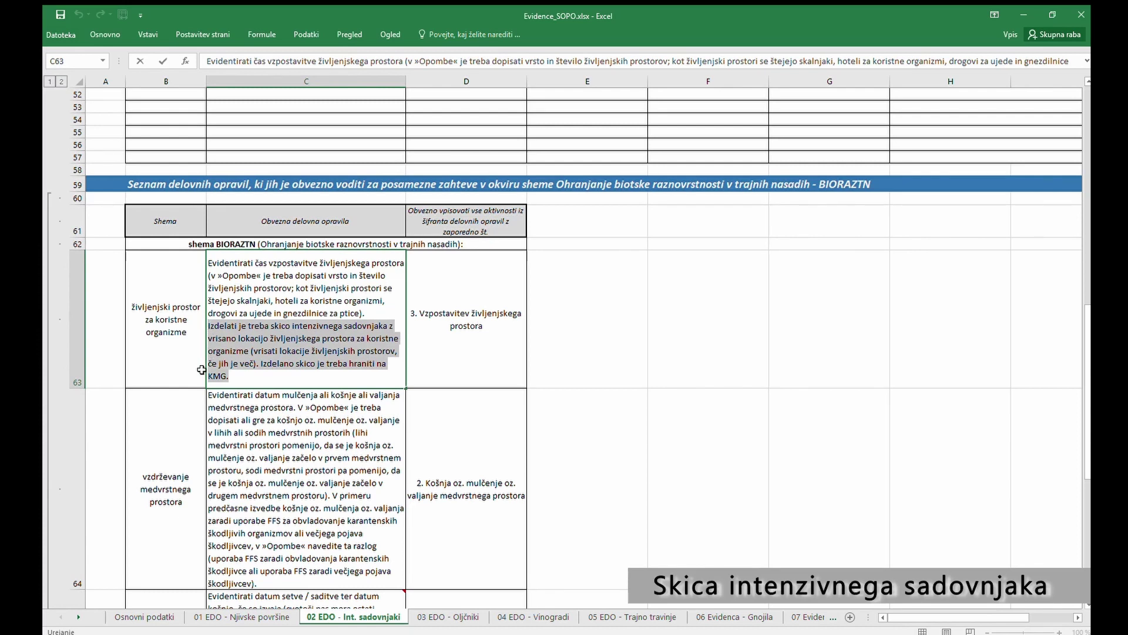
left_click_drag(370, 314, 206, 265)
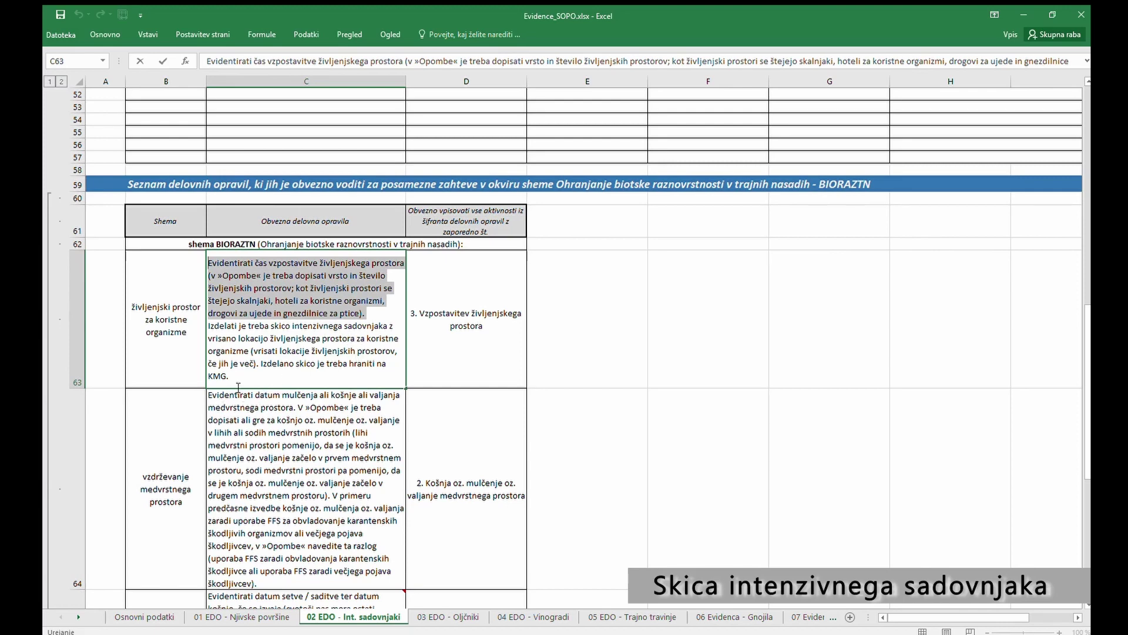
scroll(228, 395, "down", 2)
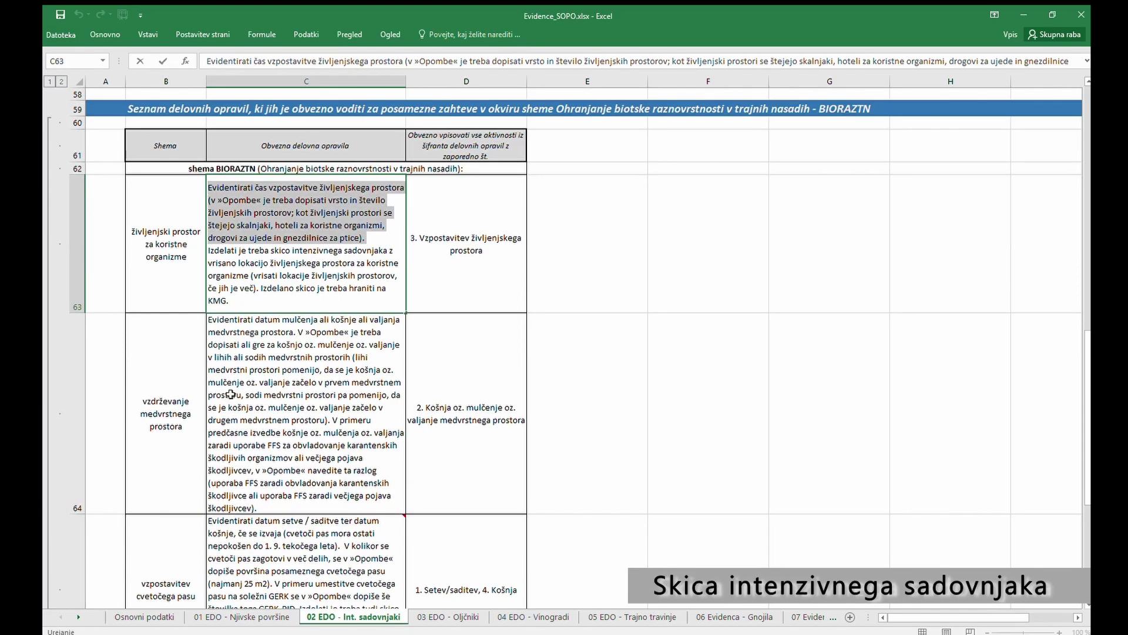
left_click(235, 301)
left_click_drag(234, 301, 208, 251)
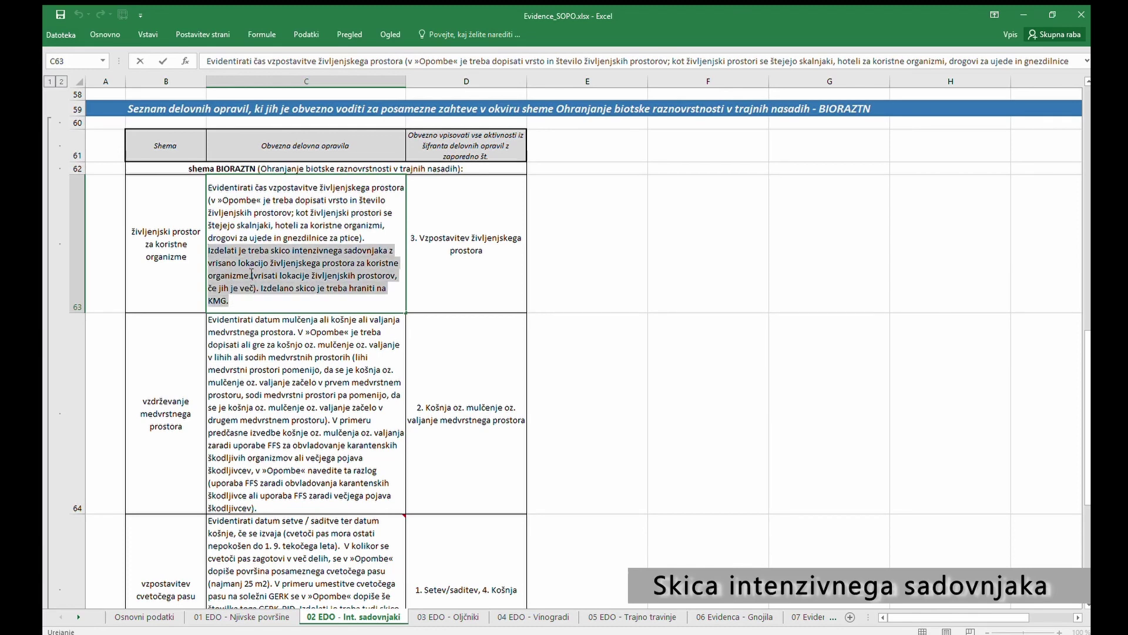
- Read the note on "vzpostavitev cvetočega pasu" and examine the instructions in the SKICA - INTENZIVNI SADOVNJAK section
scroll(268, 367, "down", 1)
scroll(269, 371, "down", 2)
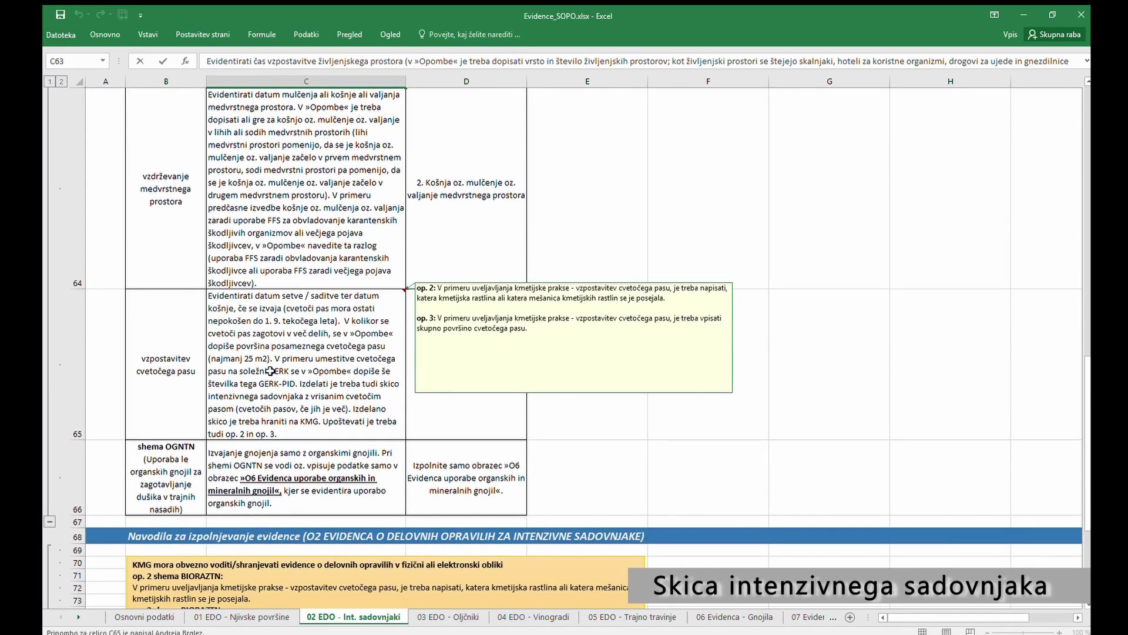
scroll(269, 370, "down", 4)
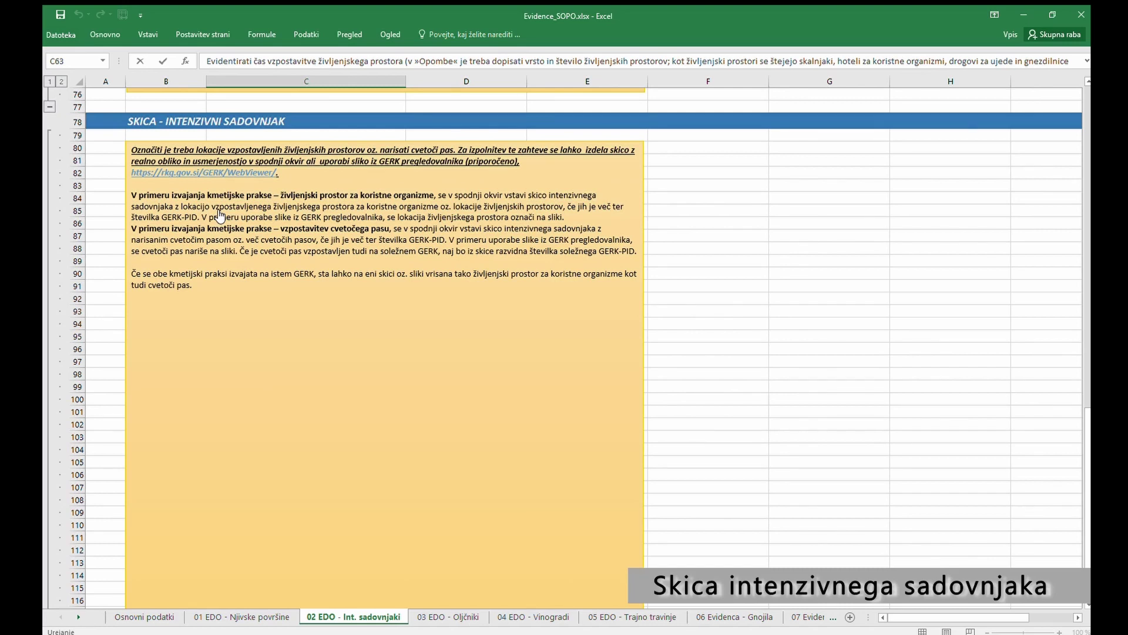
left_click_drag(104, 308, 107, 337)
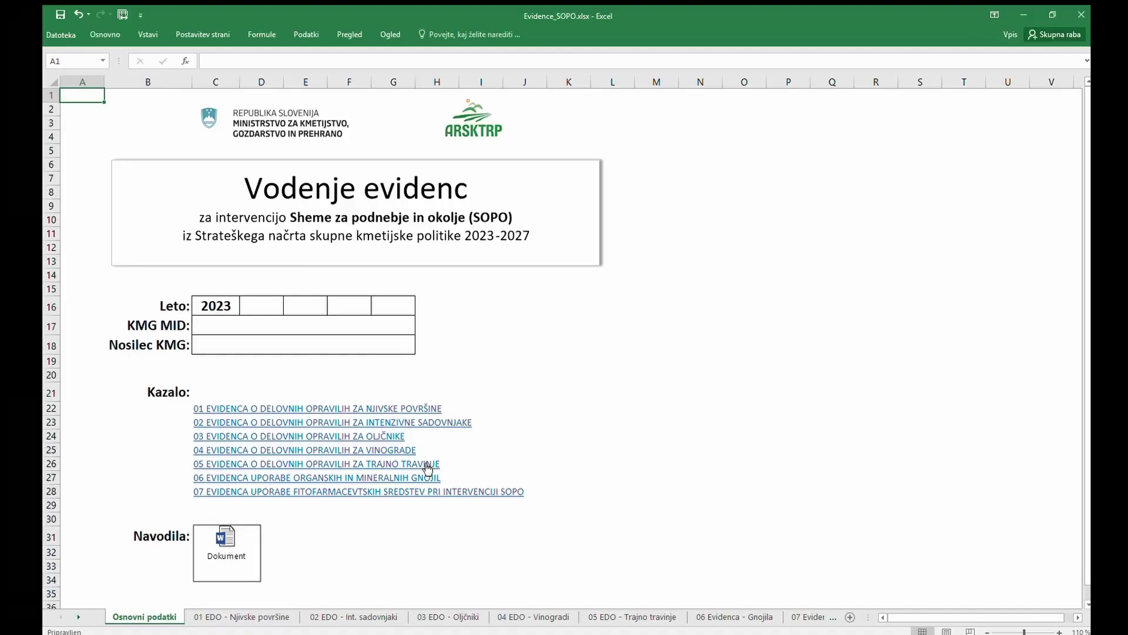
- Open the 05 record for permanent grassland from the index and look through Preglednica 1 to 3
left_click(428, 466)
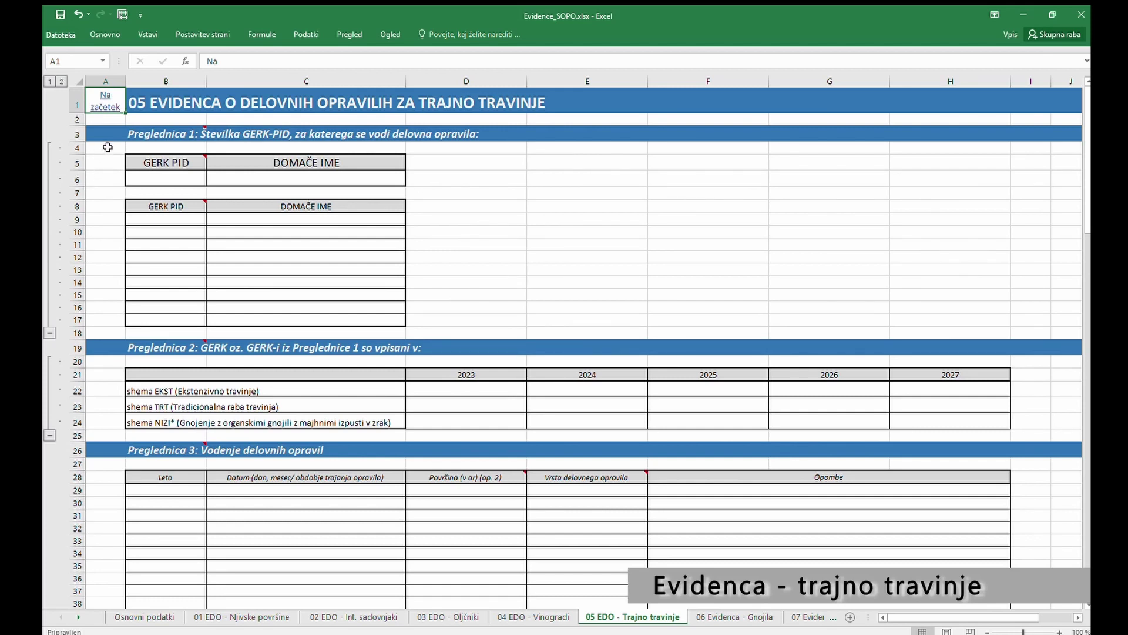
mouse_move(140, 163)
left_click(191, 492)
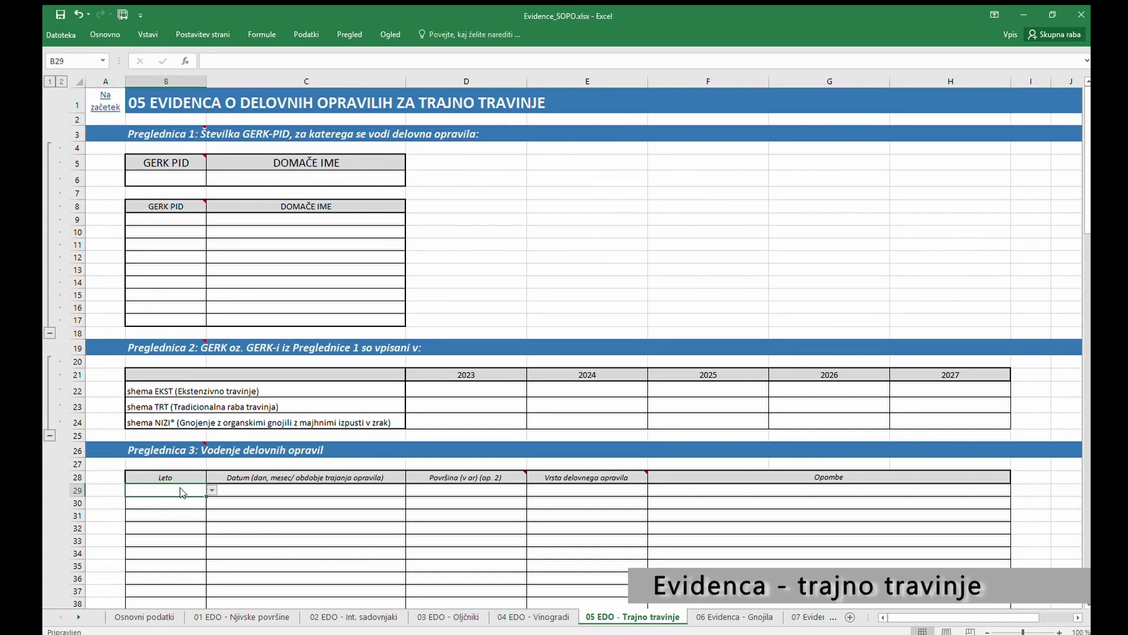
scroll(158, 486, "down", 2)
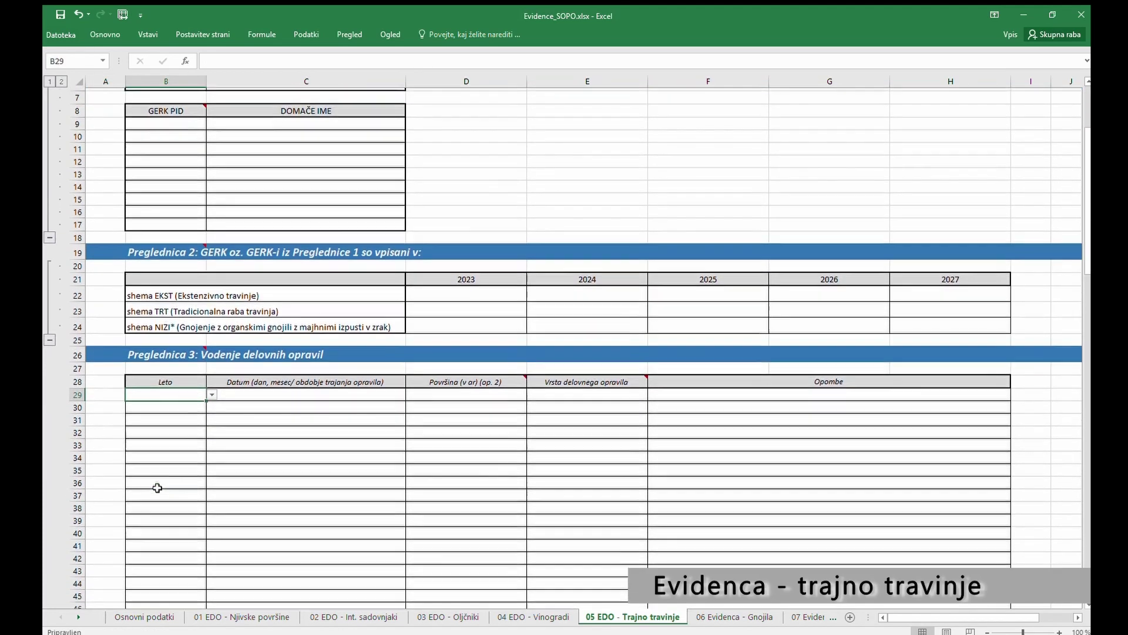
scroll(160, 485, "down", 9)
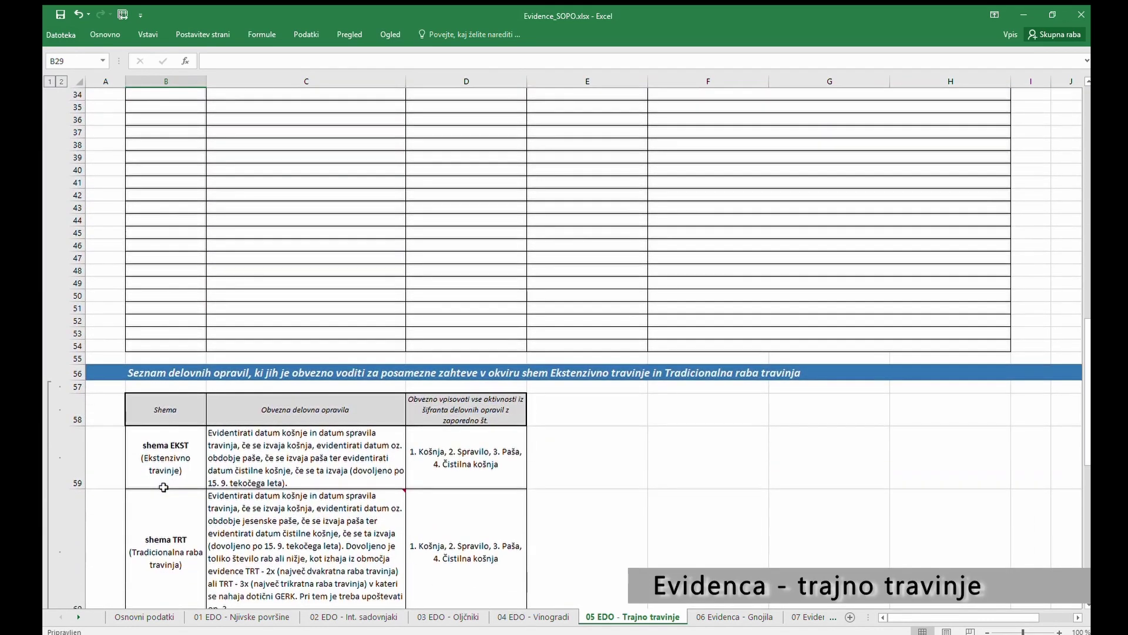
- Examine the mandatory grassland tasks for shema EKST and shema TRT and the instructions for filling in the record
left_click(273, 466)
left_click_drag(257, 409, 264, 443)
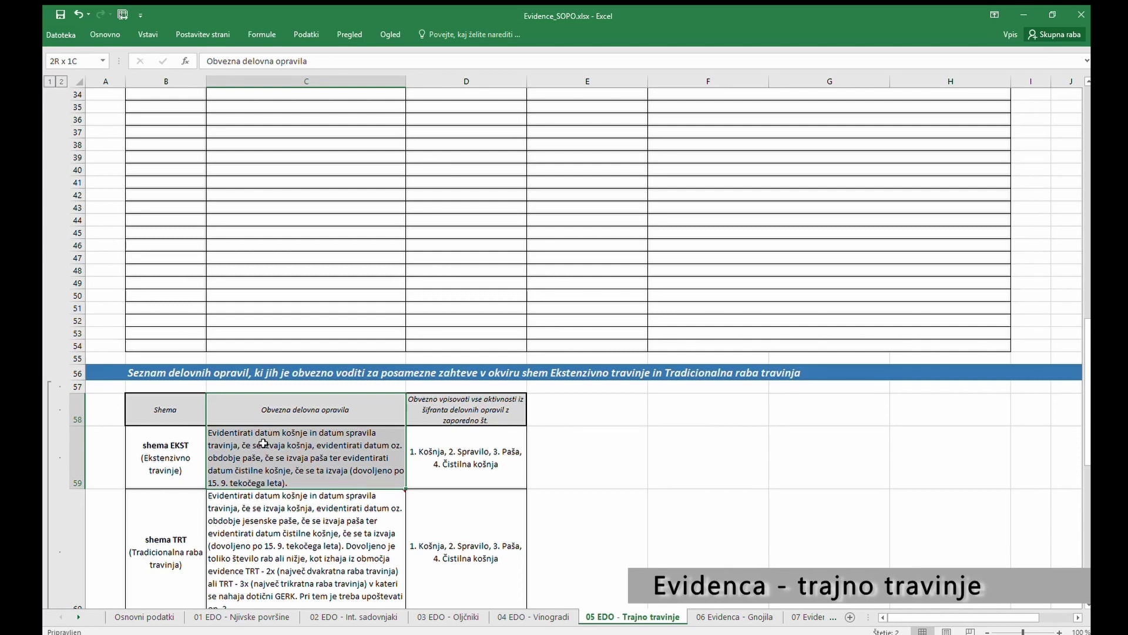
scroll(164, 459, "down", 1)
left_click_drag(164, 418, 170, 475)
scroll(170, 475, "down", 6)
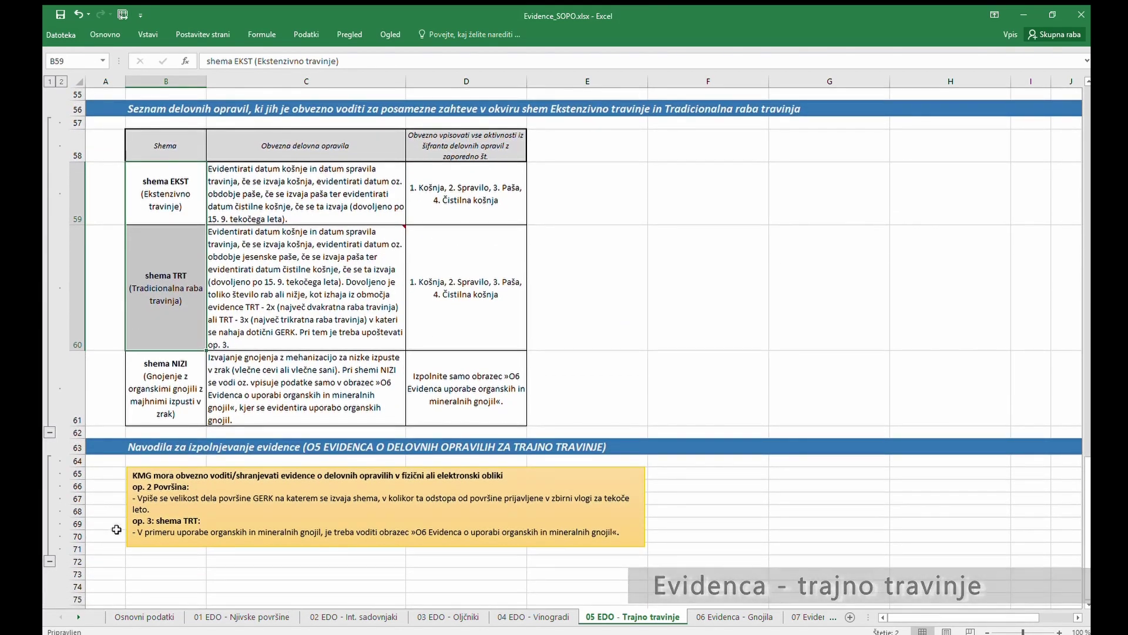
left_click_drag(112, 468, 261, 525)
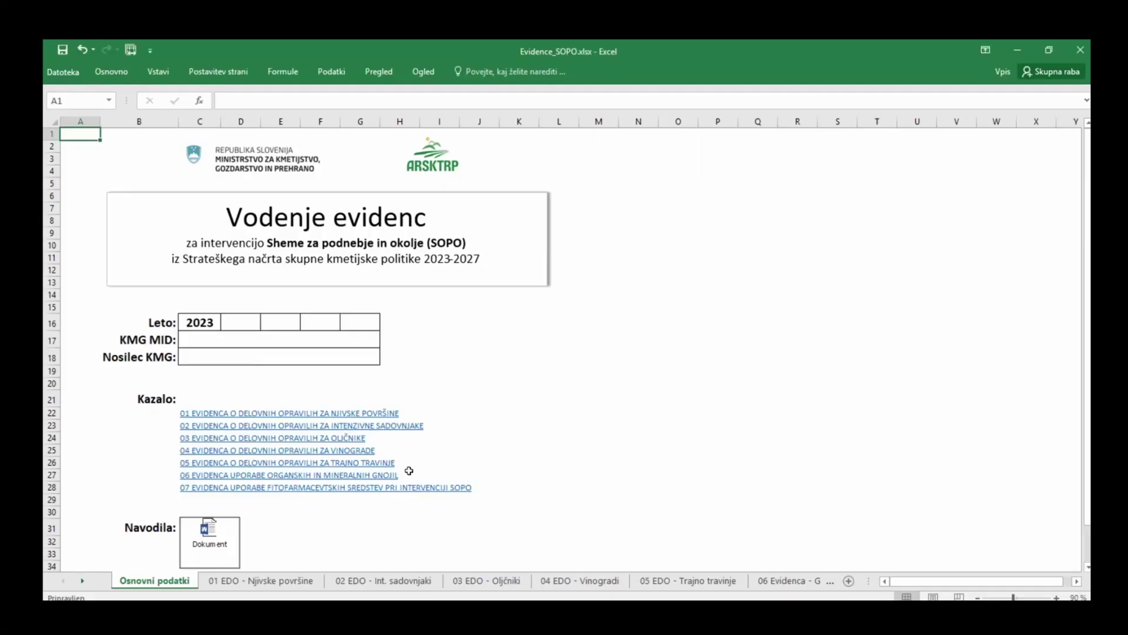
- Open the 06 record of organic and mineral fertilisers from the index and review its GERK, area, plant and animal type columns with their notes
left_click(371, 473)
left_click(371, 474)
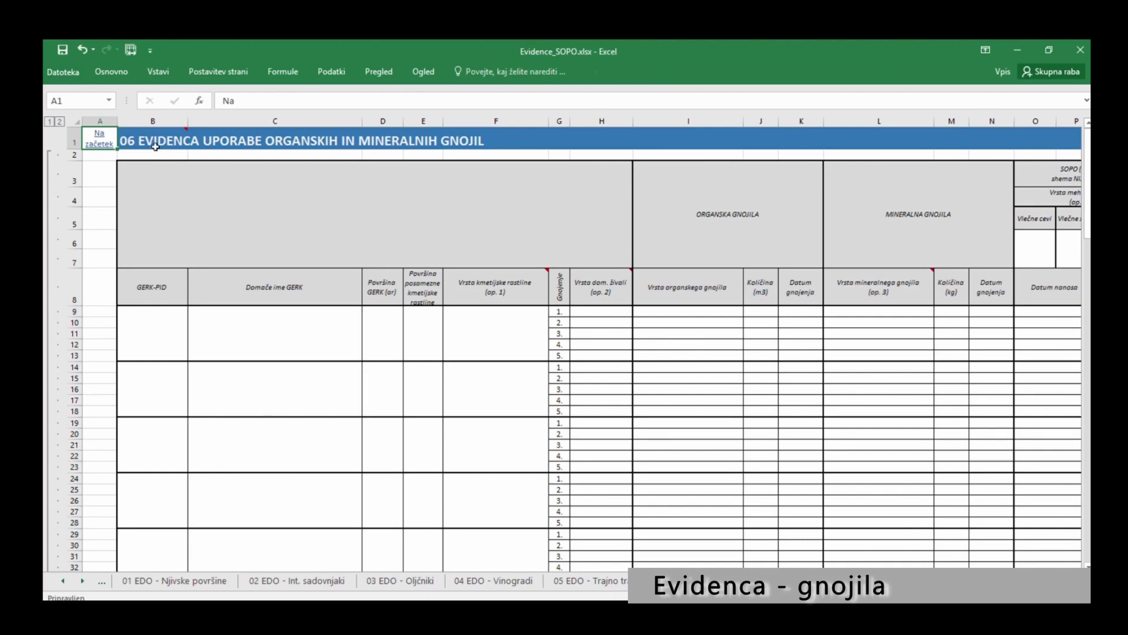
mouse_move(152, 141)
left_click(161, 329)
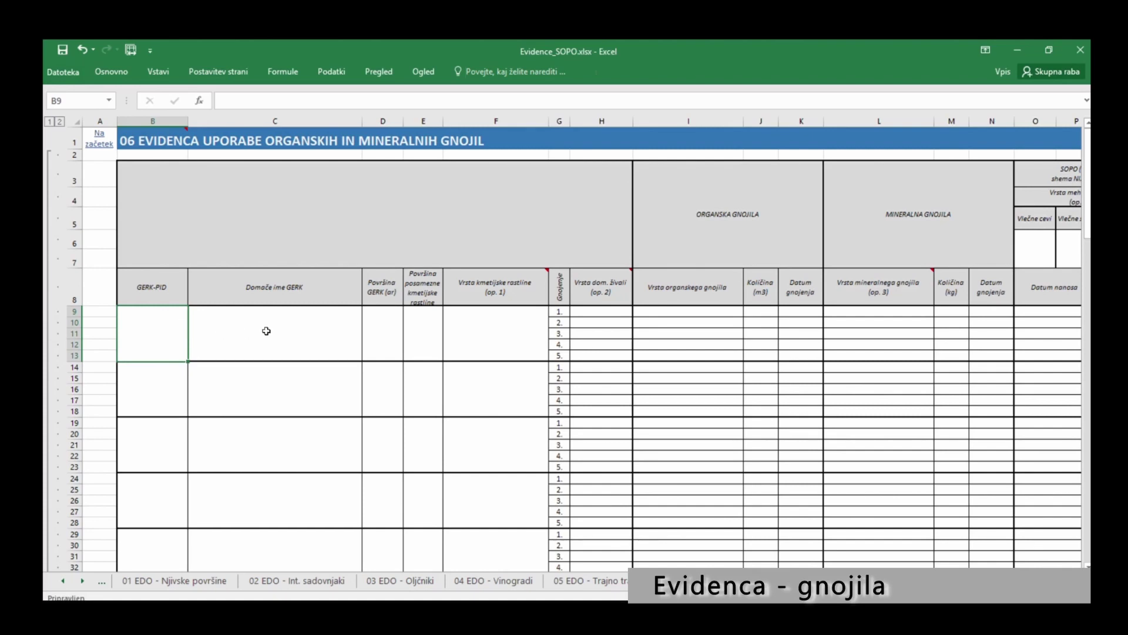
left_click(379, 324)
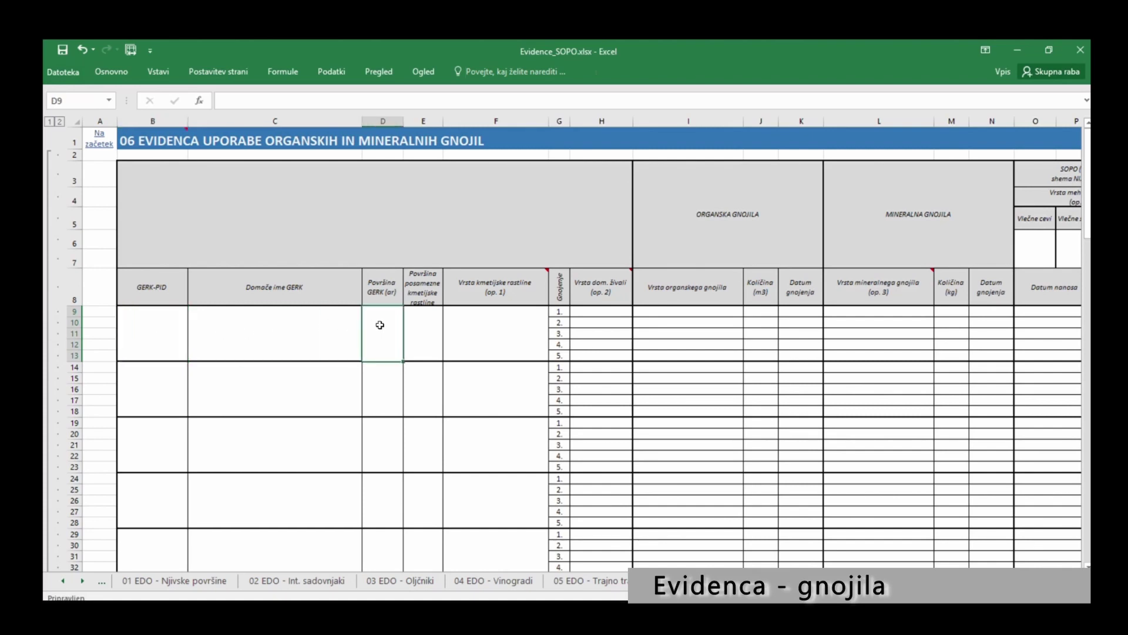
left_click(423, 322)
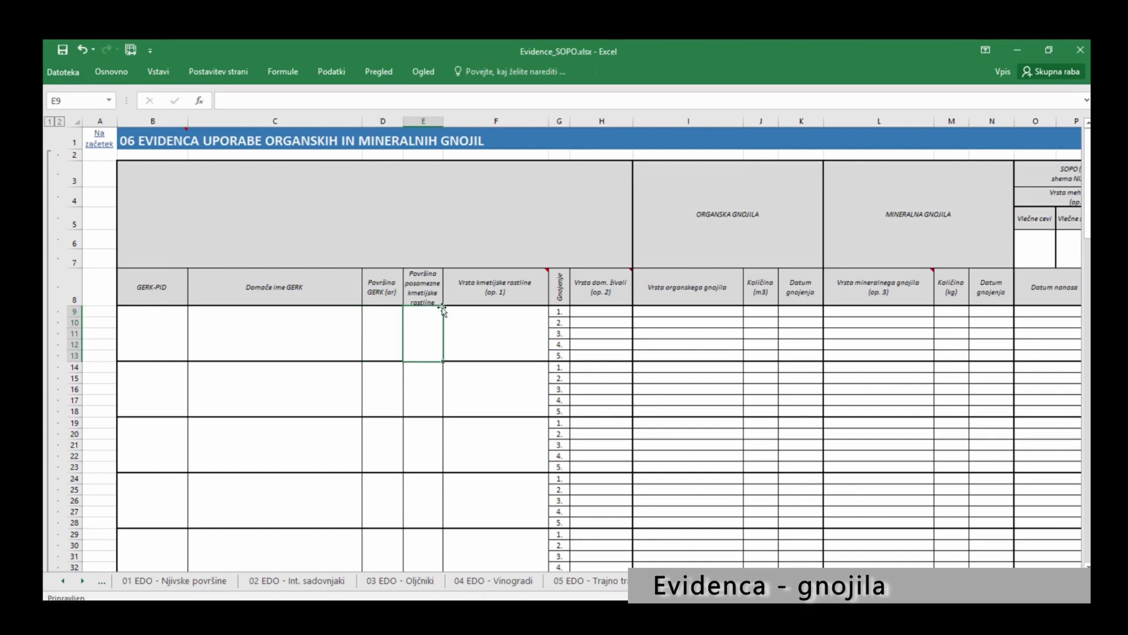
mouse_move(470, 289)
mouse_move(575, 296)
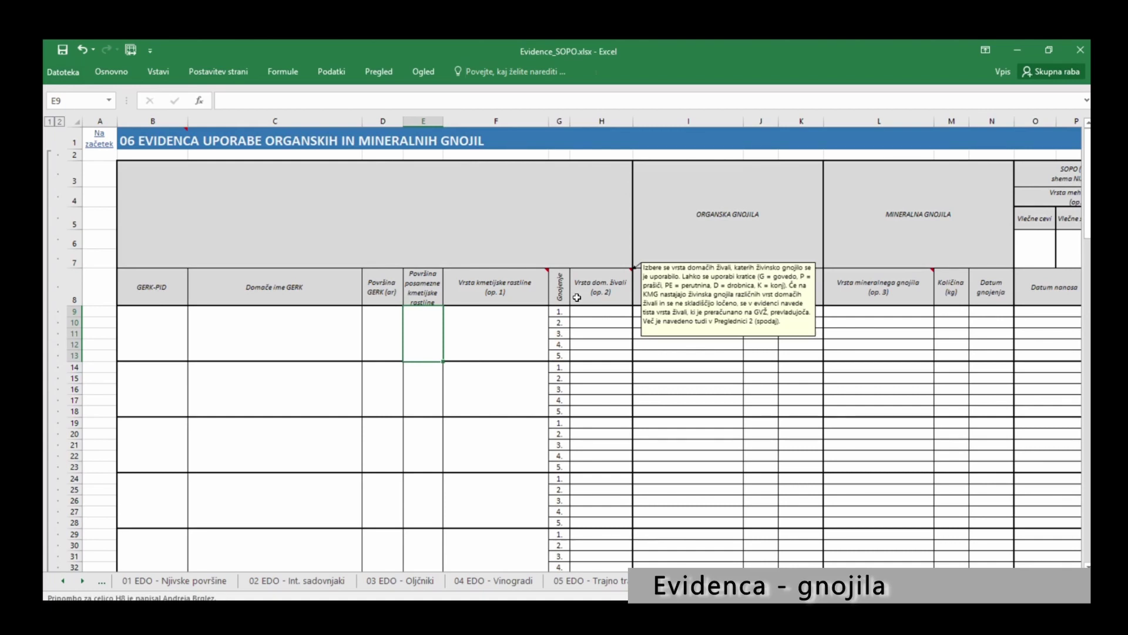
- For fertilisation 1 of the first GERK block, set Vrsta dom. živali to "G - govedo" and go over the organic fertiliser fields
left_click(614, 311)
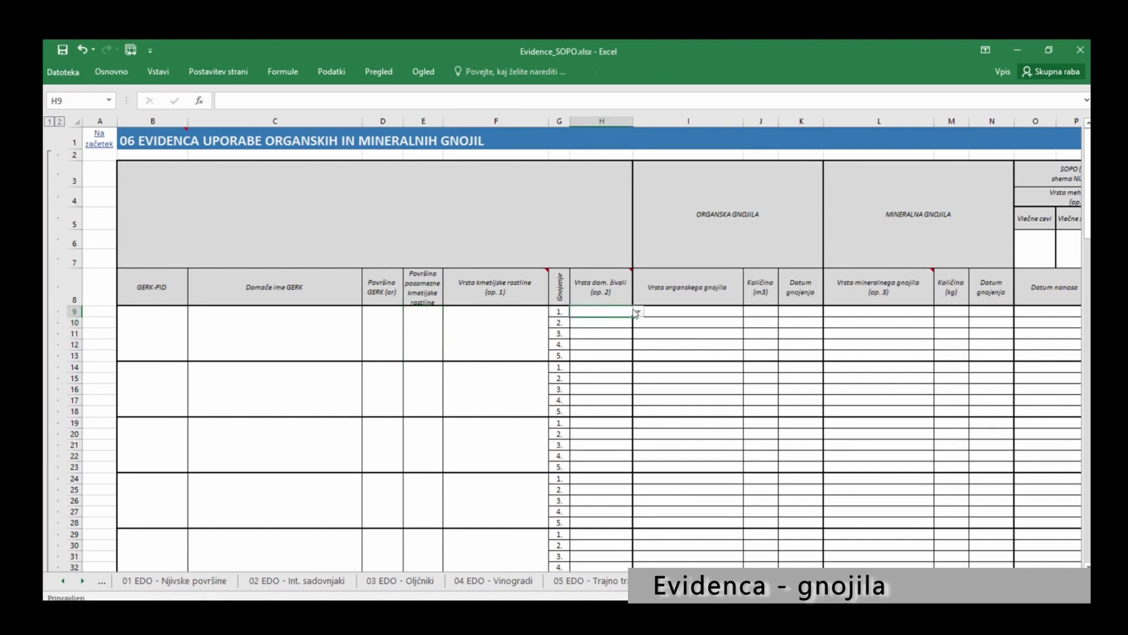
left_click(638, 311)
left_click(622, 320)
left_click(660, 312)
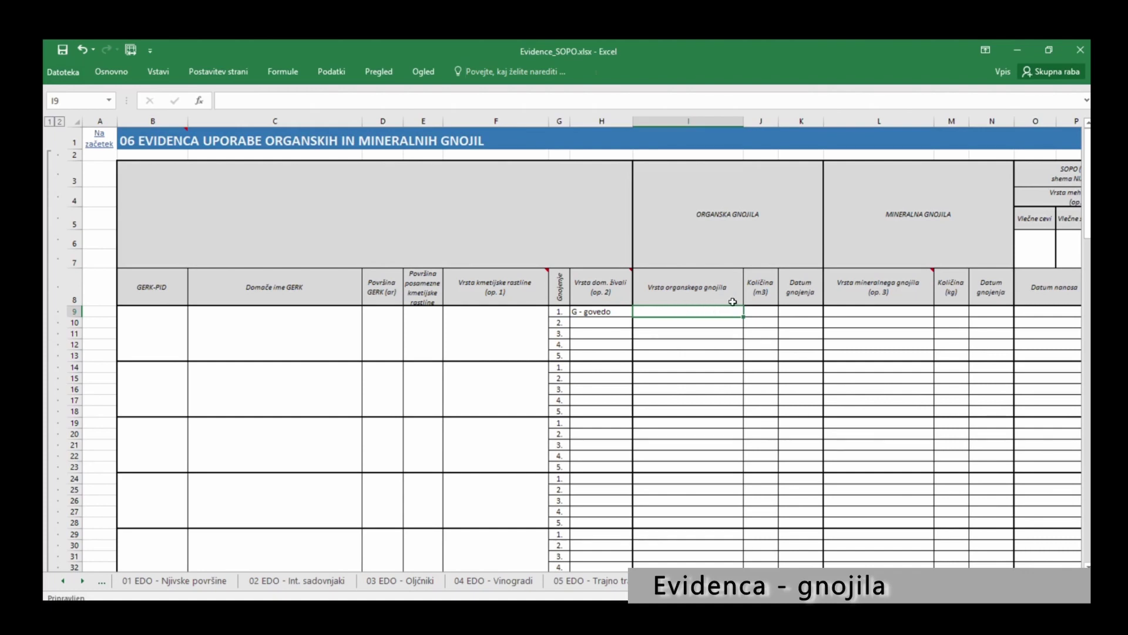
left_click(797, 312)
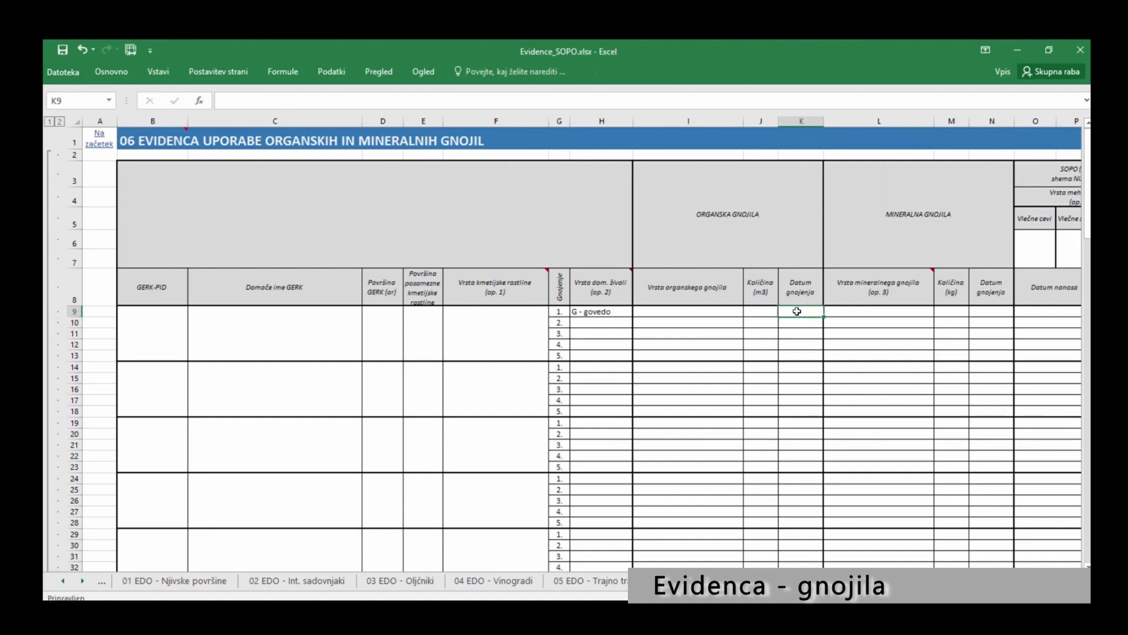
- Review the organic and mineral fertiliser, SOPO/shema NIZI, date and Opombe columns of the fertiliser record
key("Right")
key("Right")
key("Right")
key("Right")
key("Right")
key("Right")
key("Right")
key("Right")
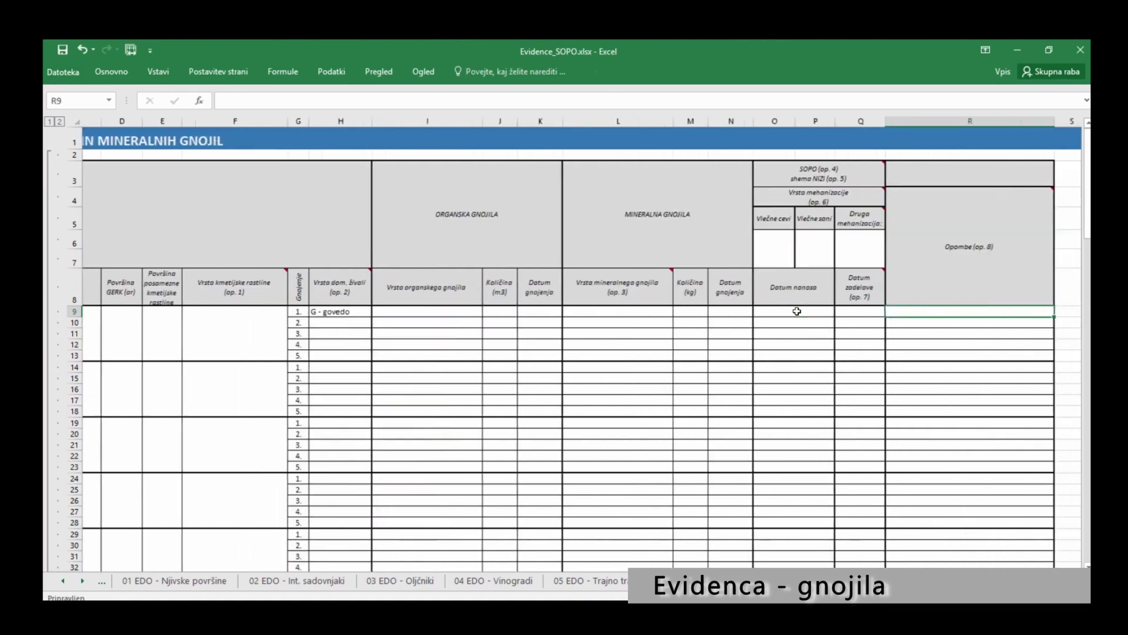
key("Right")
key("Right")
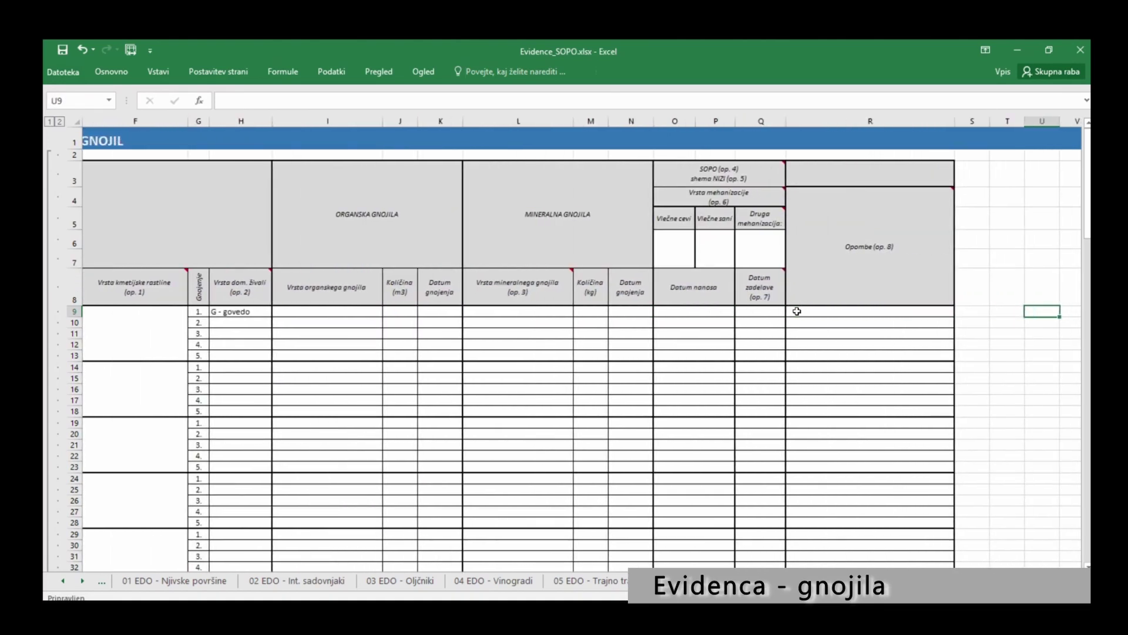
key("Right")
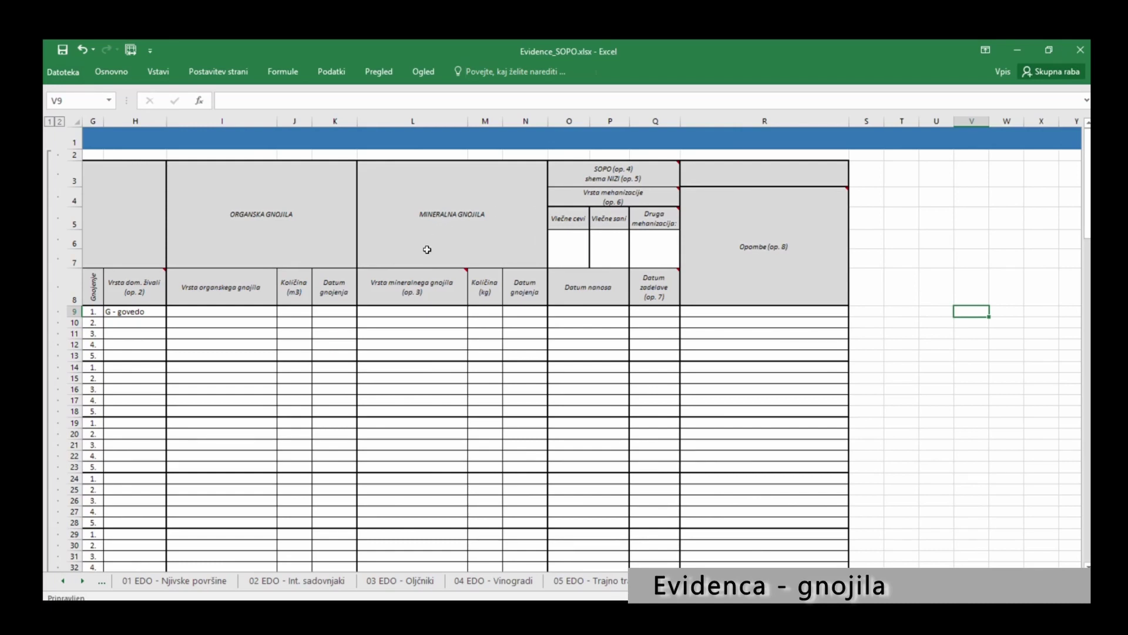
mouse_move(429, 287)
mouse_move(657, 176)
- Mark Vlečne cevi with "x" as the machinery type and read the note on Vrsta mehanizacije
left_click(579, 234)
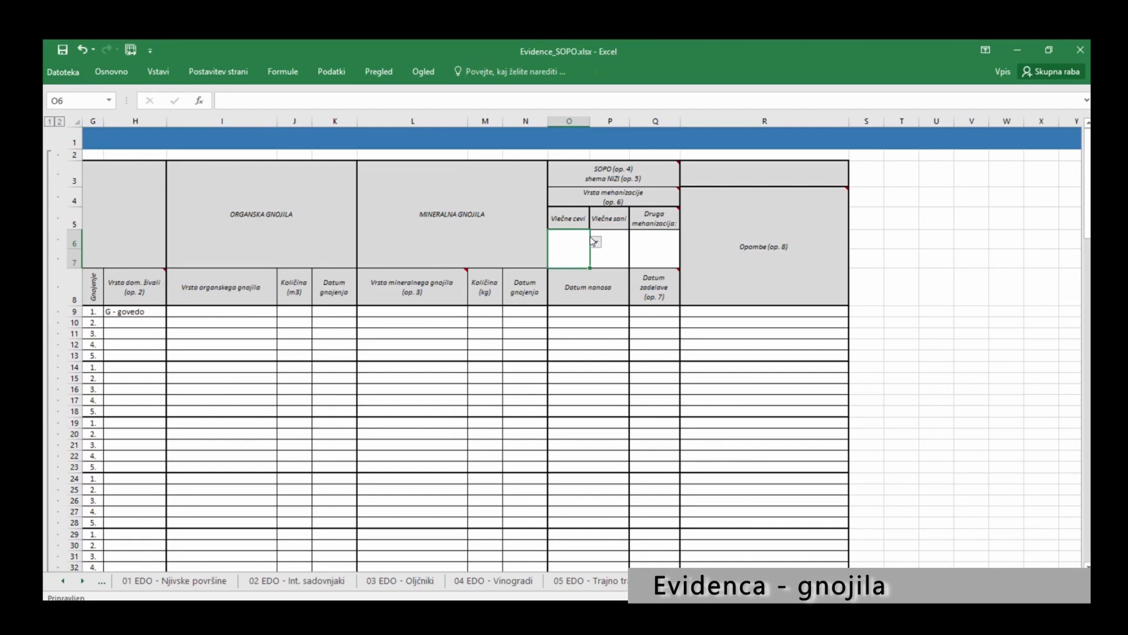
type("x")
key("ctrl+Return")
left_click(654, 243)
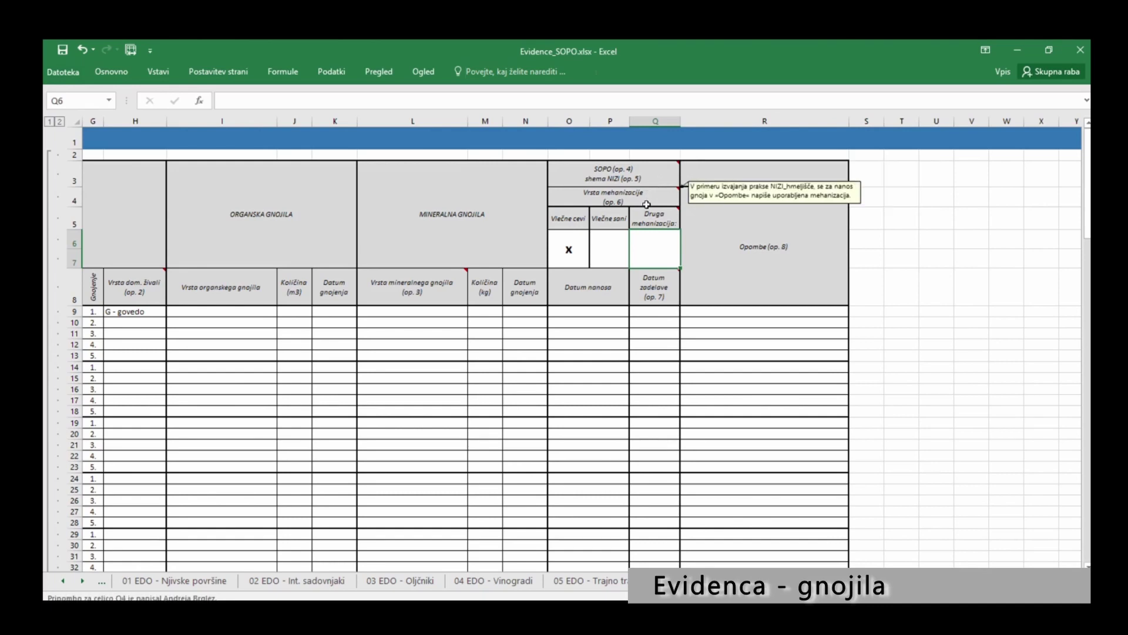
mouse_move(646, 198)
mouse_move(703, 229)
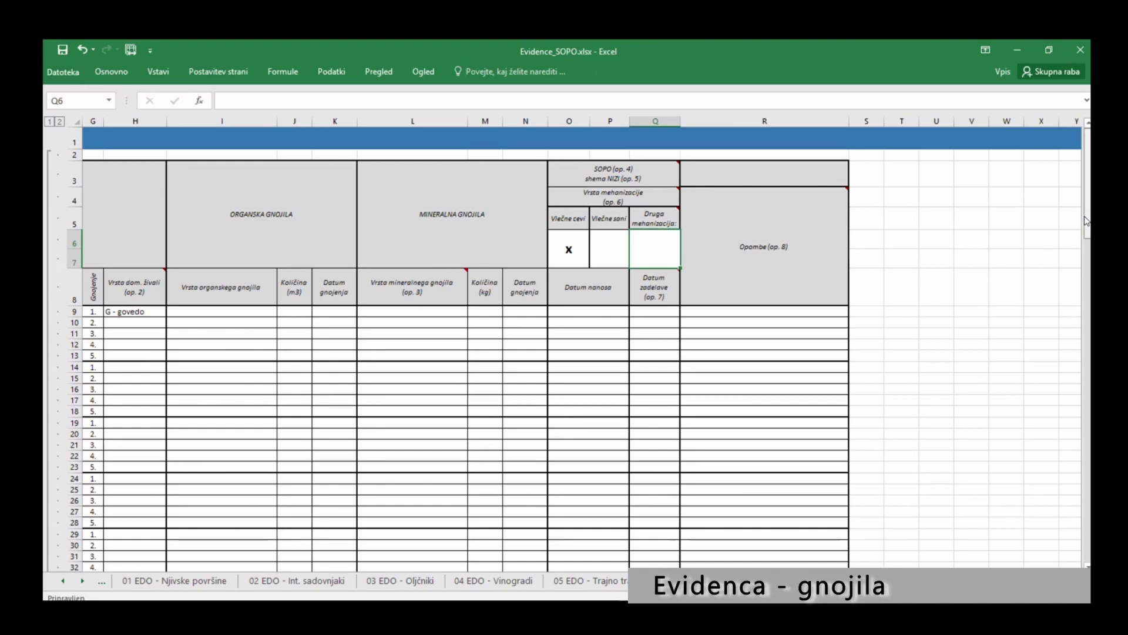
- Look through Preglednica 1 on annual nitrogen limits and Preglednica 2 on nitrogen content in livestock manure below the record
scroll(1086, 246, "down", 3)
left_click_drag(1086, 242, 1089, 434)
left_click_drag(1027, 581, 982, 582)
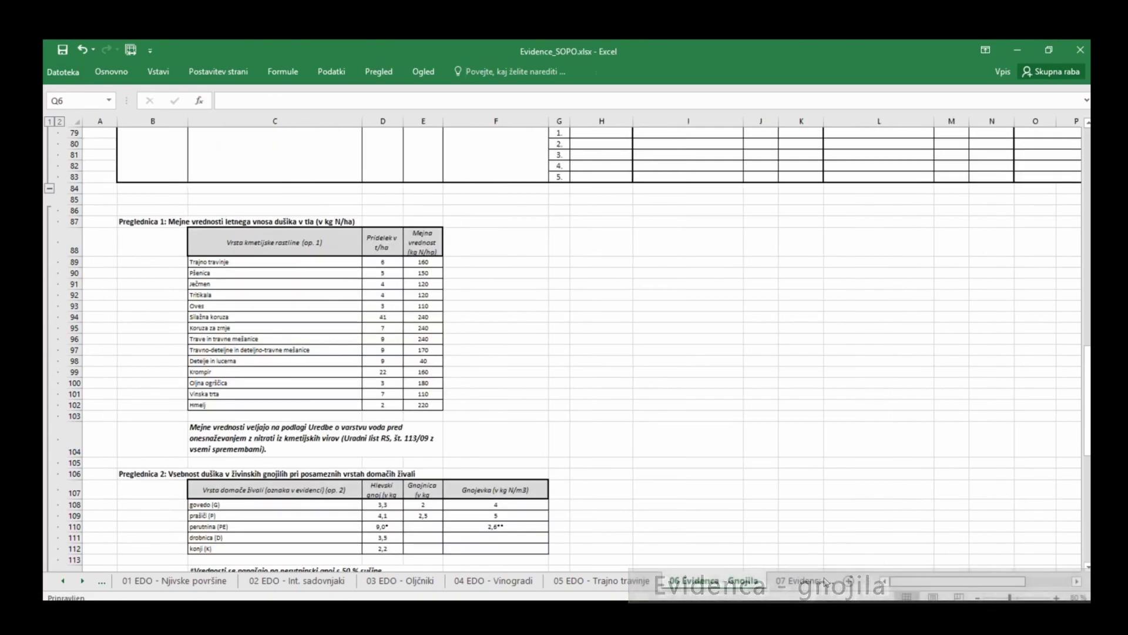
scroll(1086, 392, "down", 8)
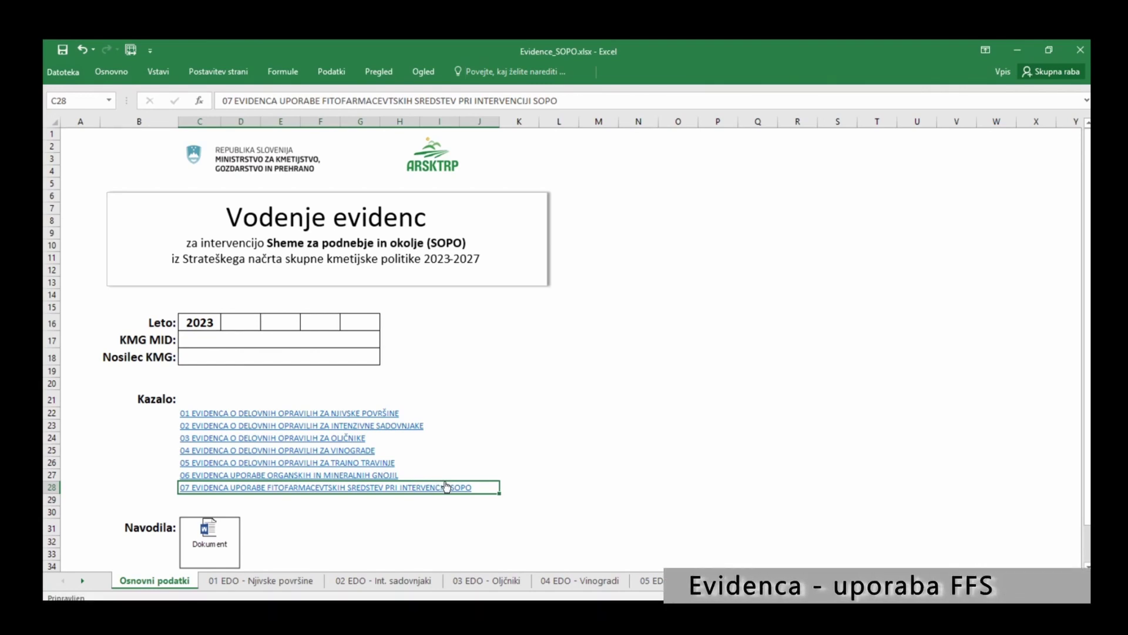
- Open the 07 record of plant protection product use from the index and set Uporaba to DA for shema ZEL and NE for shema KONZ
left_click(446, 486)
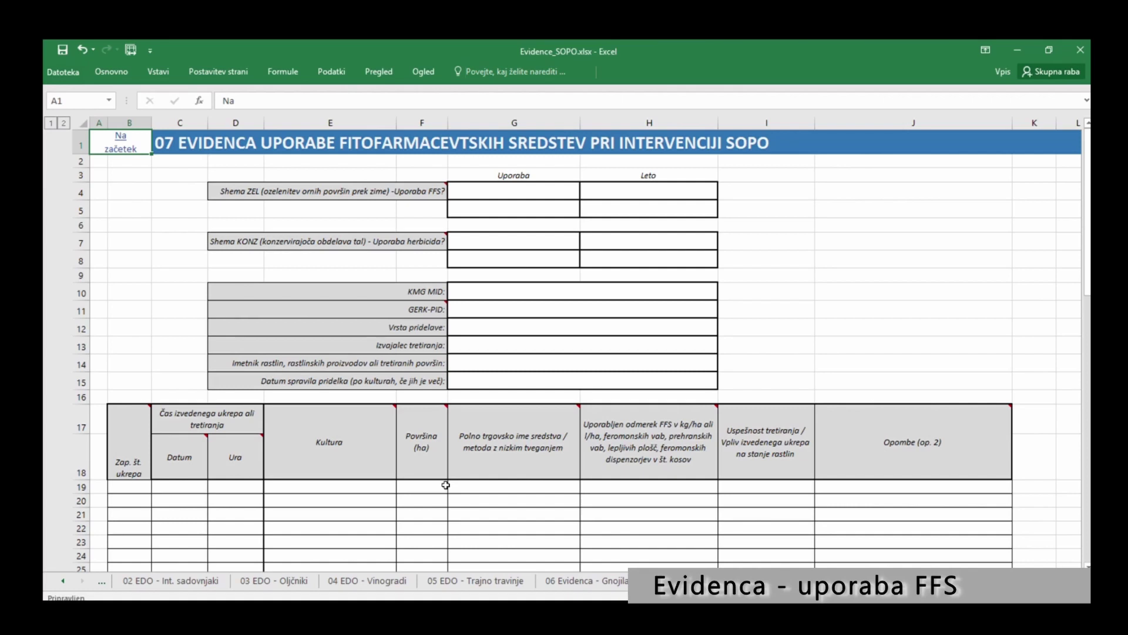
mouse_move(426, 193)
mouse_move(364, 190)
left_click(541, 191)
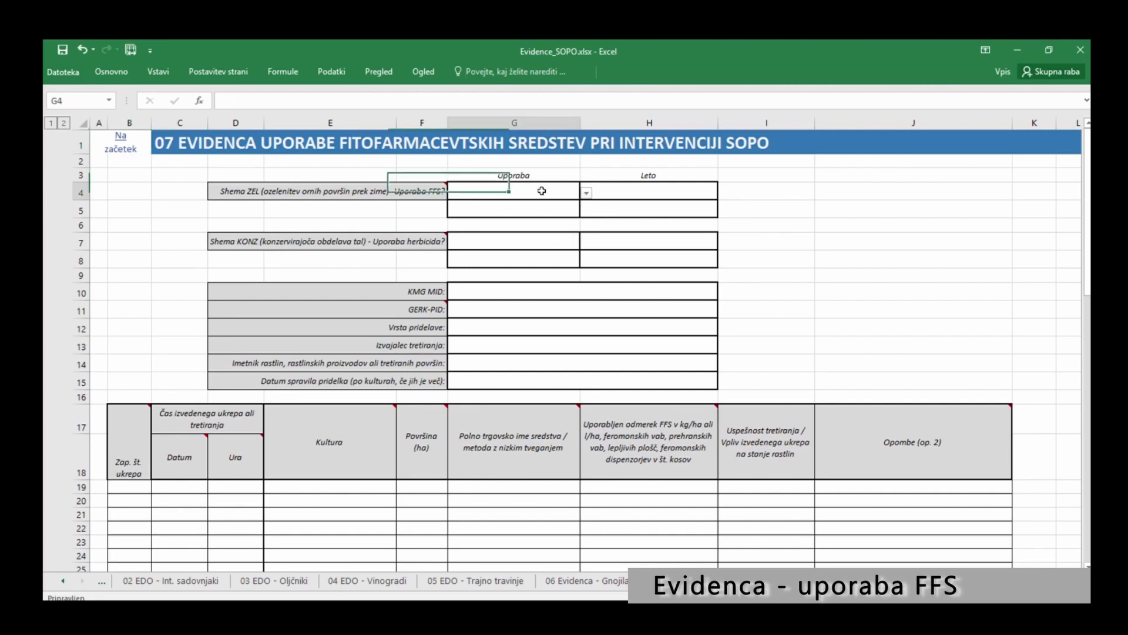
left_click(586, 193)
left_click(574, 204)
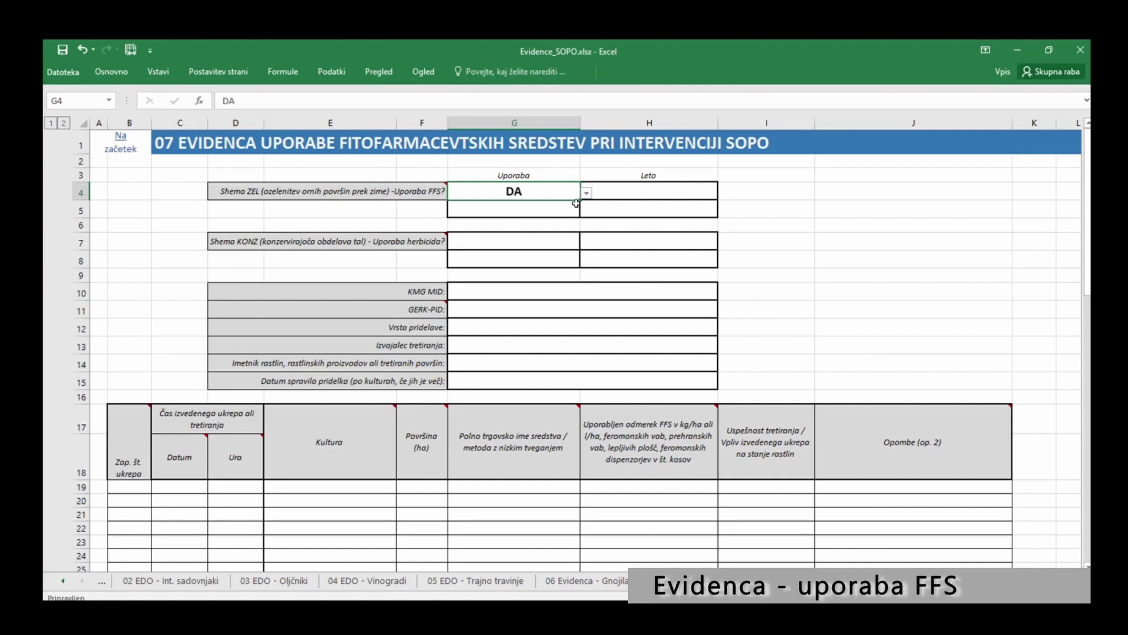
left_click(564, 240)
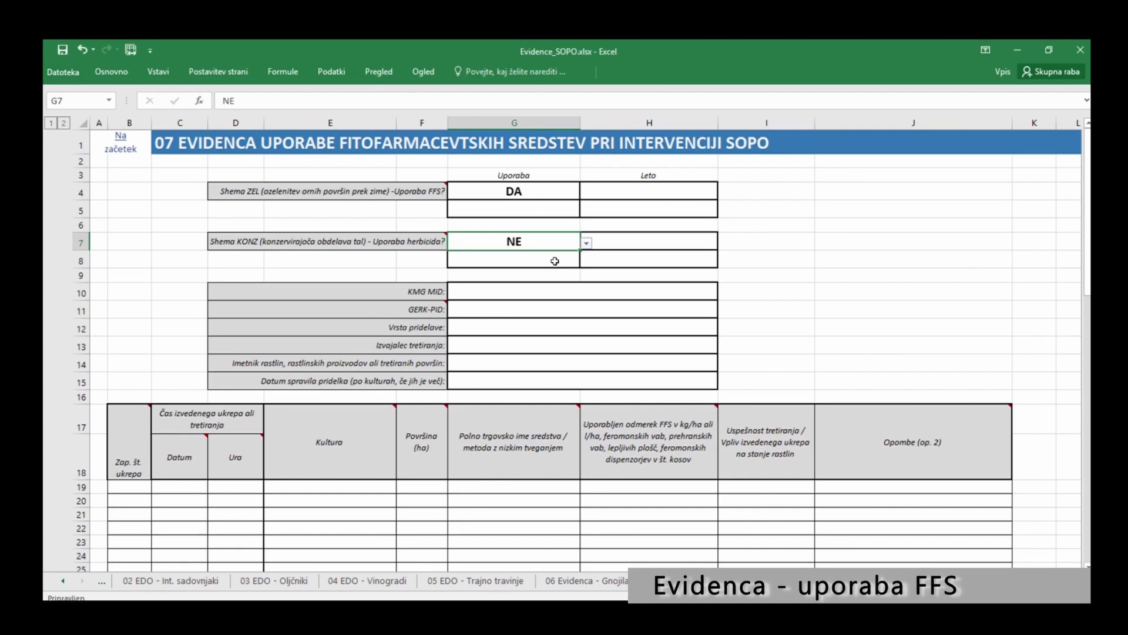
- Set Leto to 2023 for both shema ZEL and shema KONZ
left_click(654, 193)
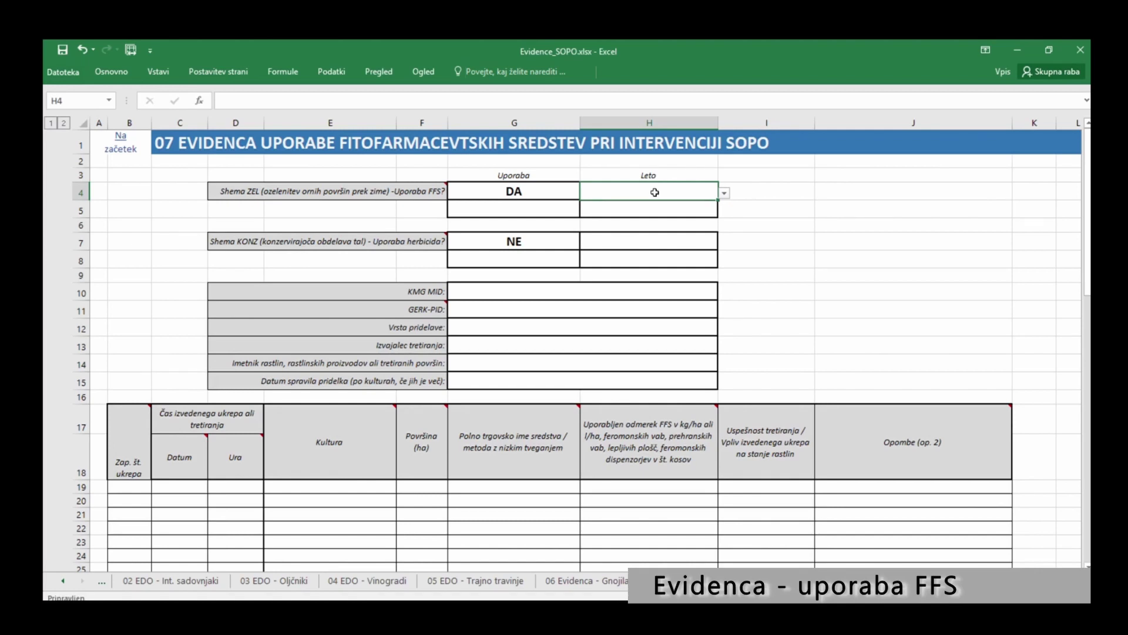
left_click(705, 208)
left_click(698, 243)
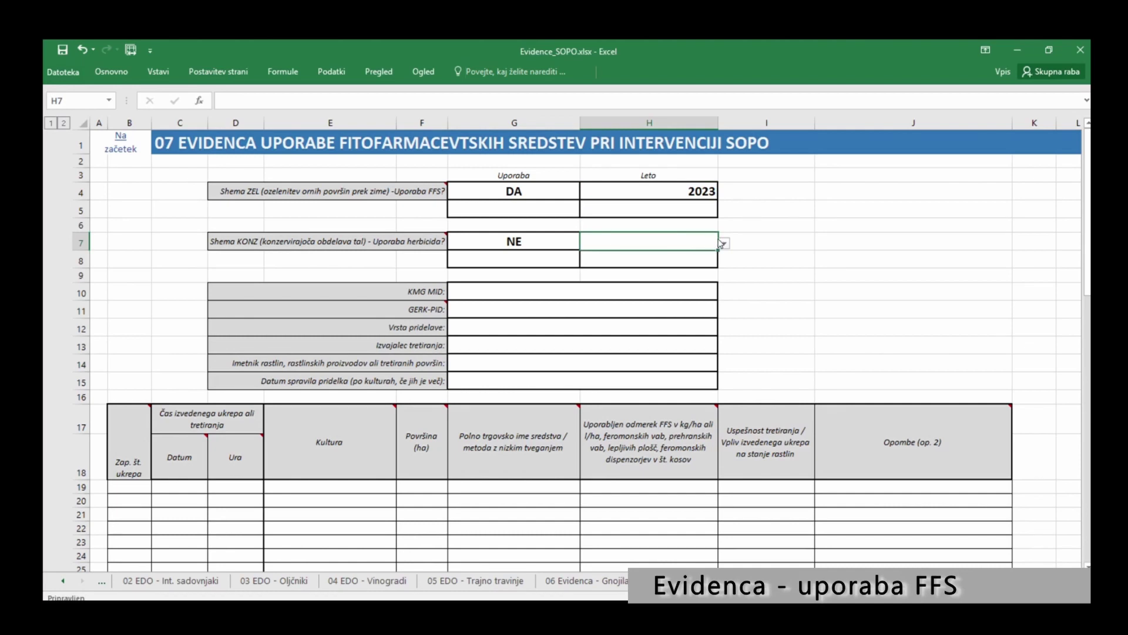
left_click(701, 256)
- Check the GERK-PID field and set Vrsta pridelave to "Pridelava na prostem"
mouse_move(401, 310)
left_click(484, 325)
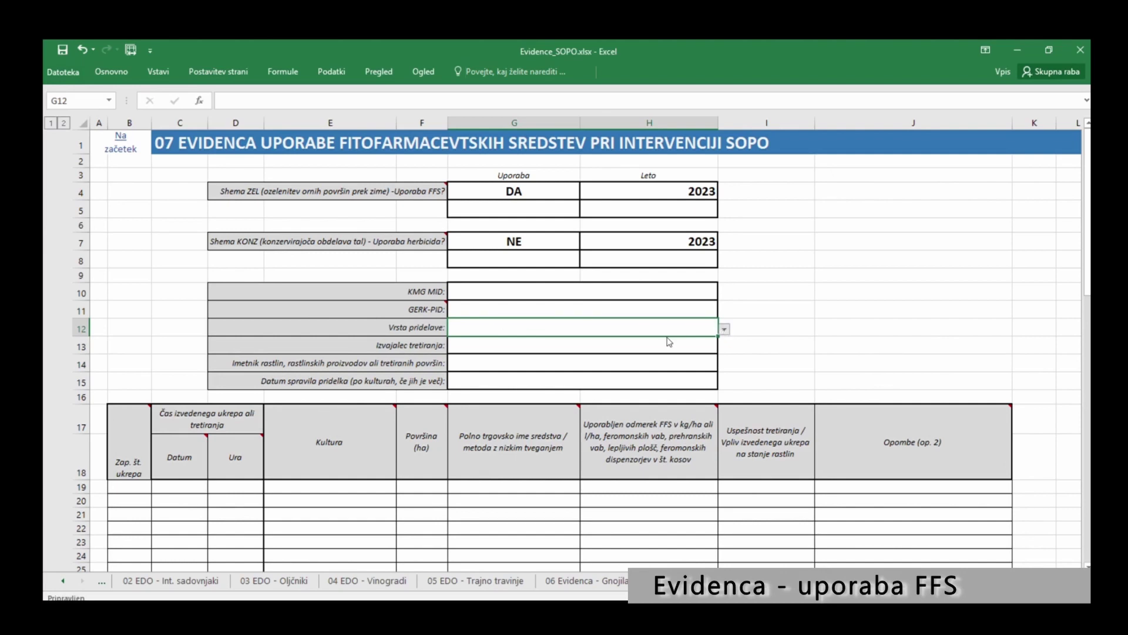
key("alt+Down")
key("Down")
key("Return")
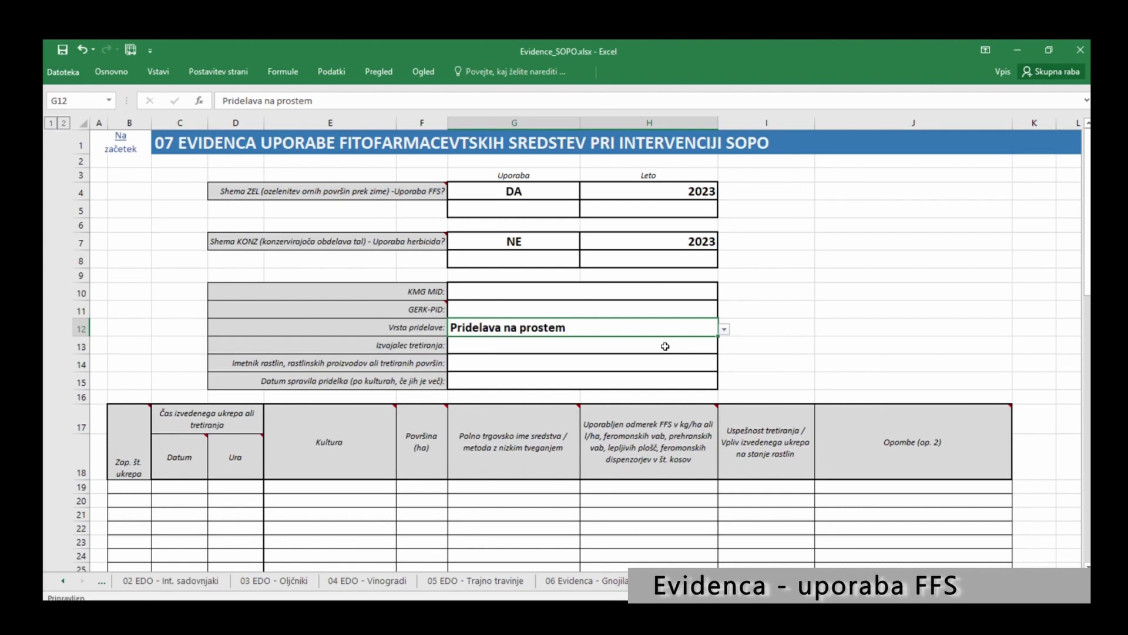
- Go over the Izvajalec tretiranja and Datum spravila pridelka fields and read the treatment table's column notes from Datum to Uporabljen odmerek FFS
left_click(483, 344)
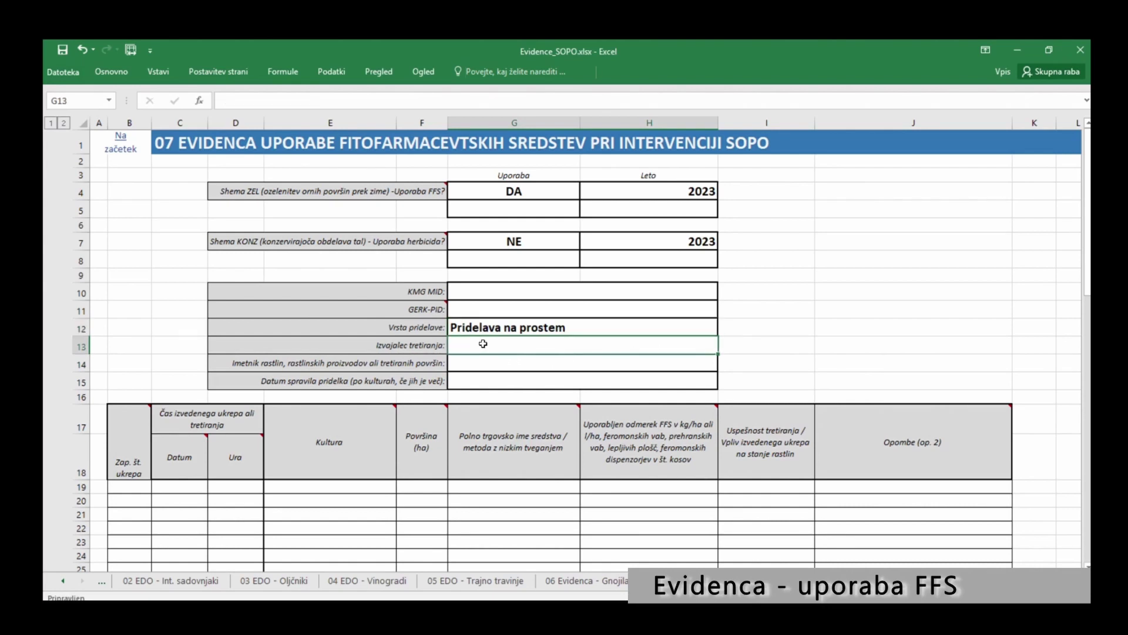
left_click(430, 383)
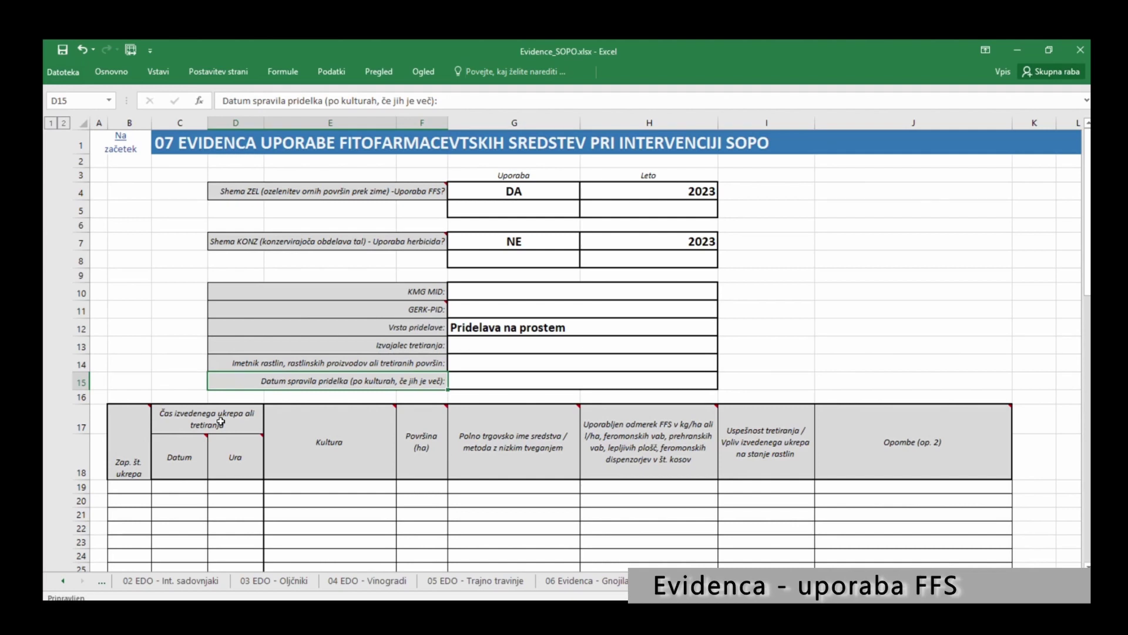
mouse_move(179, 460)
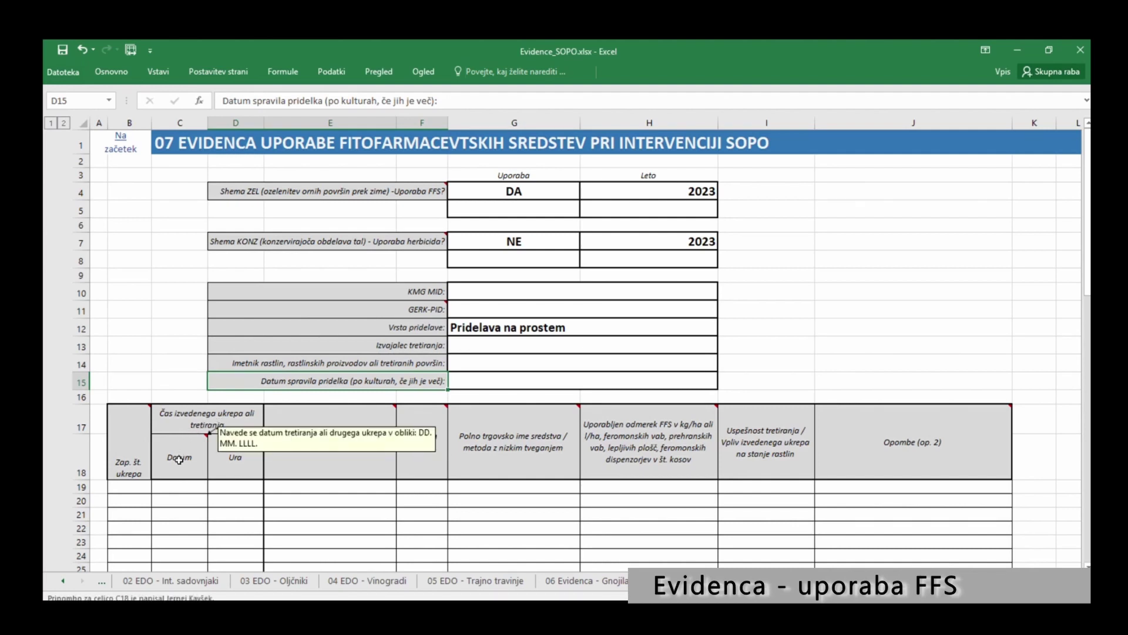
mouse_move(315, 459)
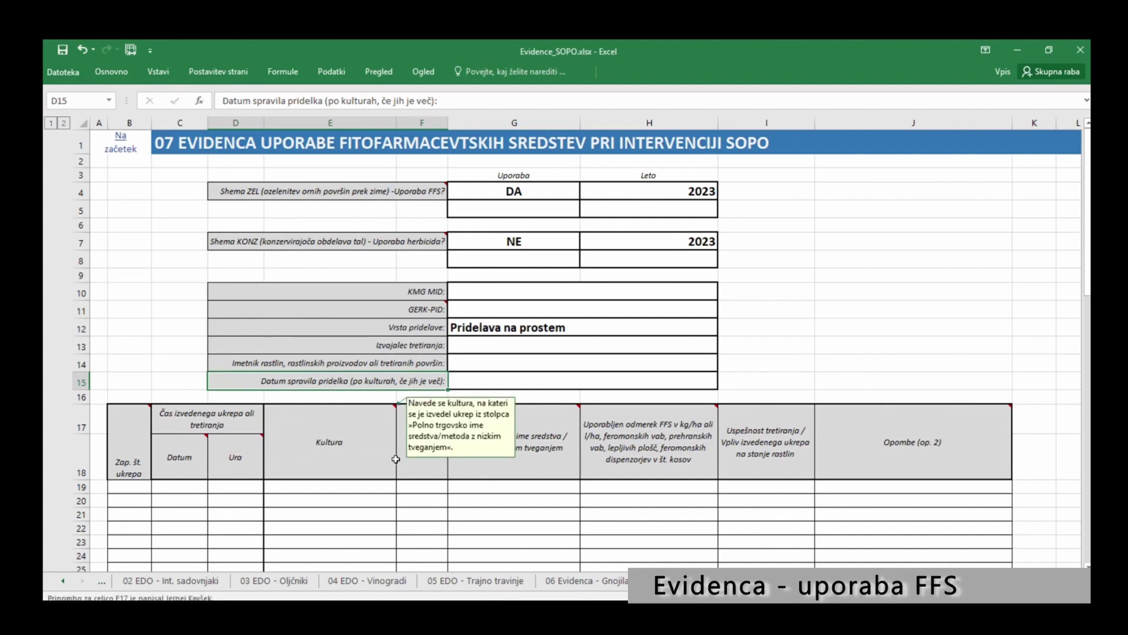
mouse_move(423, 462)
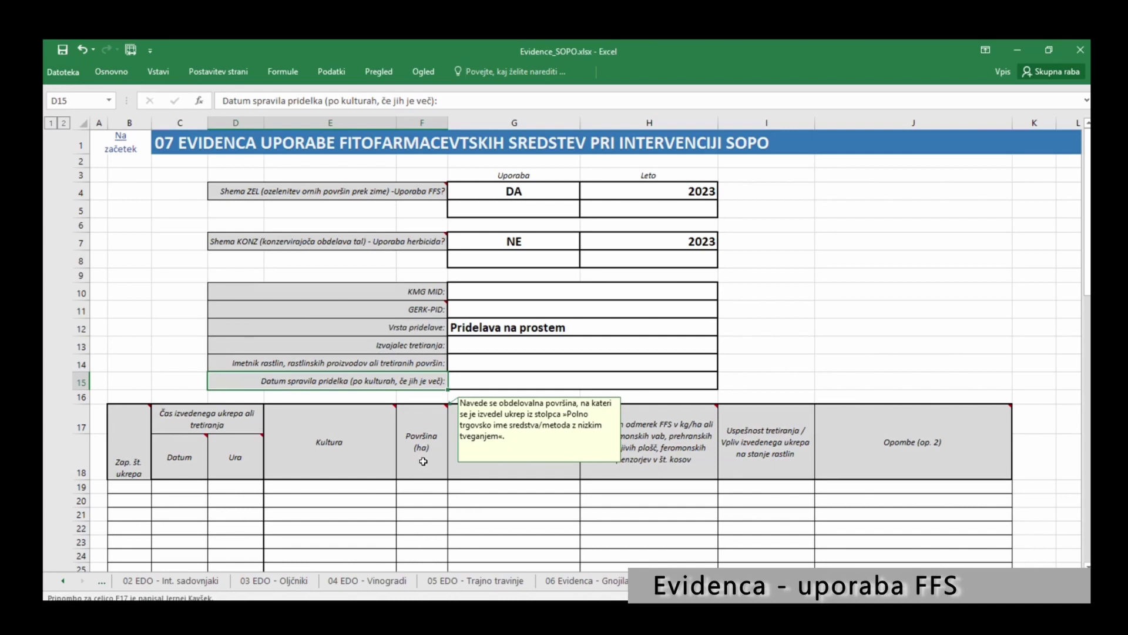
mouse_move(484, 461)
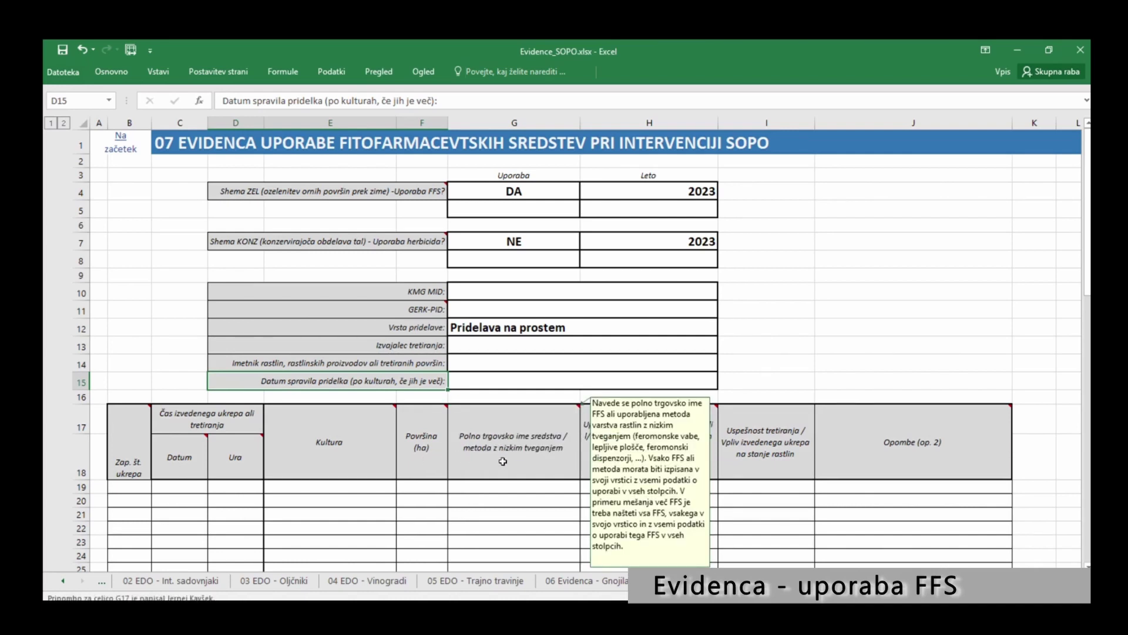
mouse_move(592, 458)
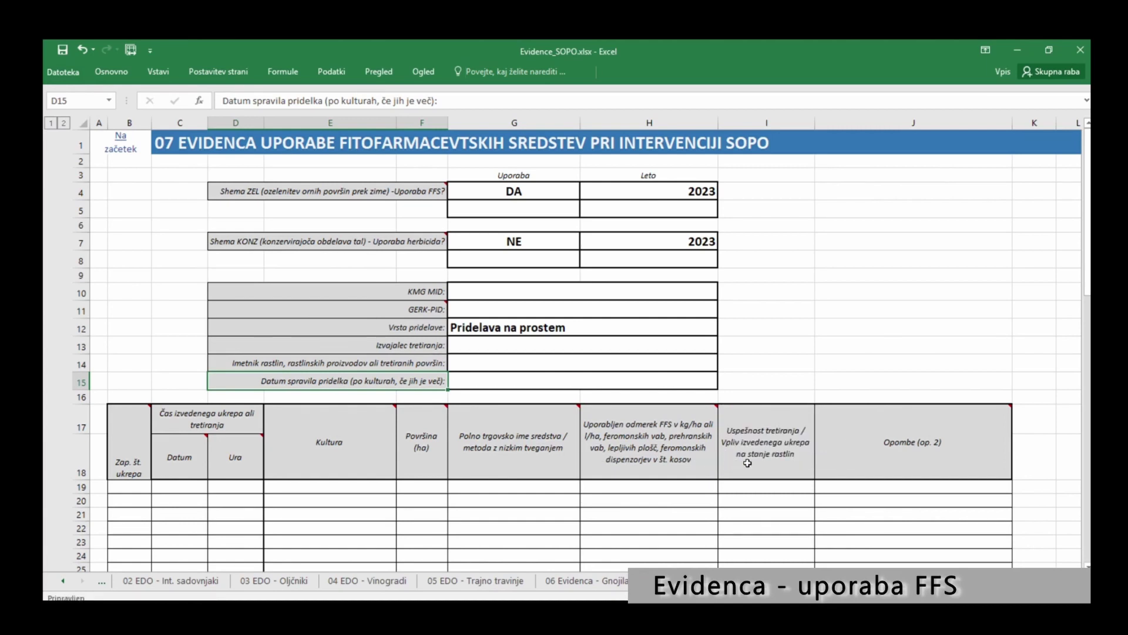
- Set Uspešnost tretiranja to "Uspešno" in the first row of the treatment table
left_click(776, 488)
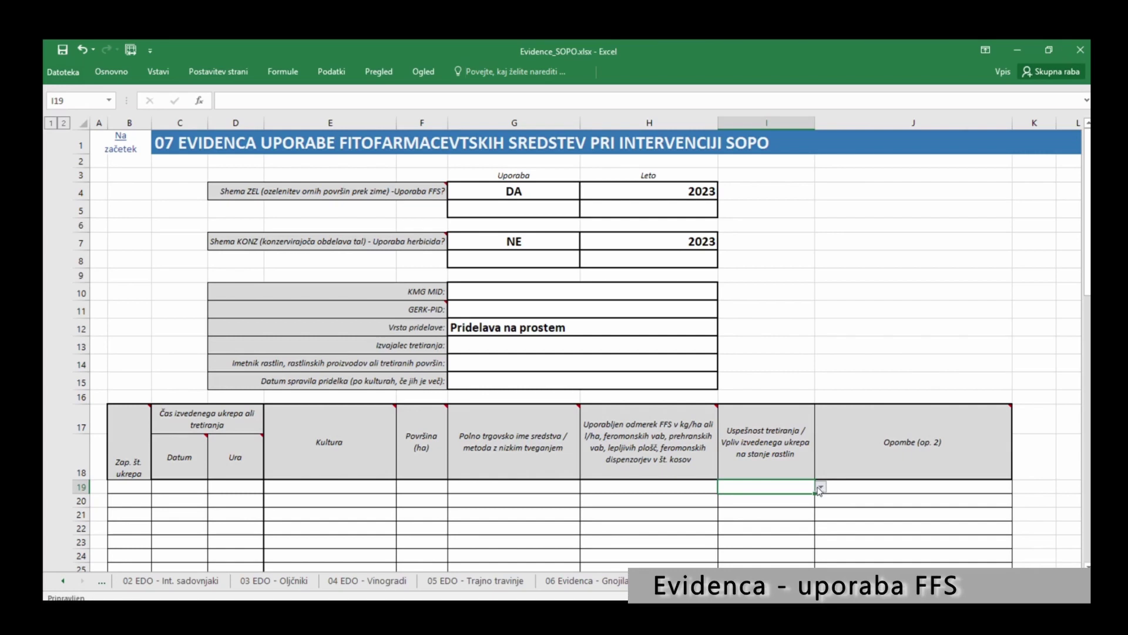
type("Uspešno")
key("ctrl+Return")
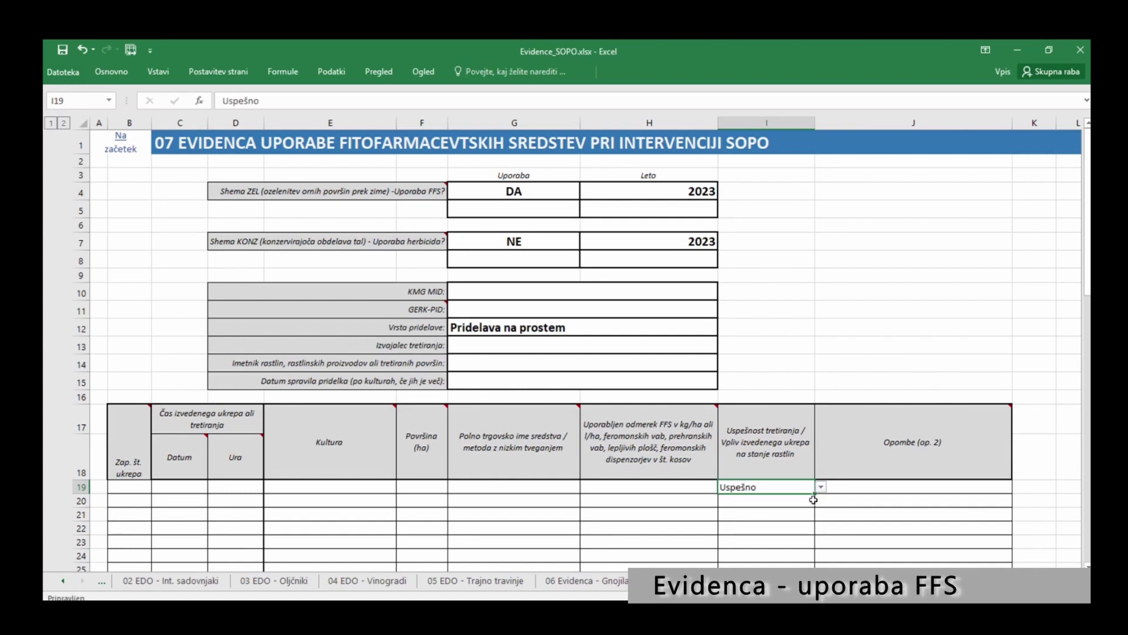
- Examine the note attached to the Opombe (op. 2) column of the treatment table
left_click(937, 454)
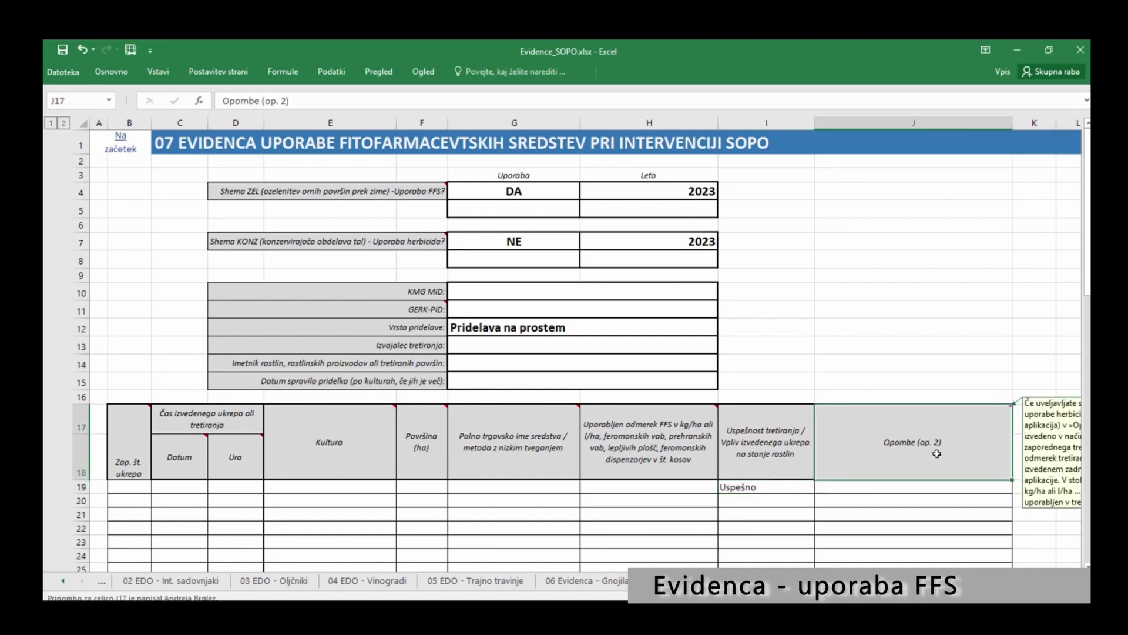
key("Right")
key("Right")
key("Right")
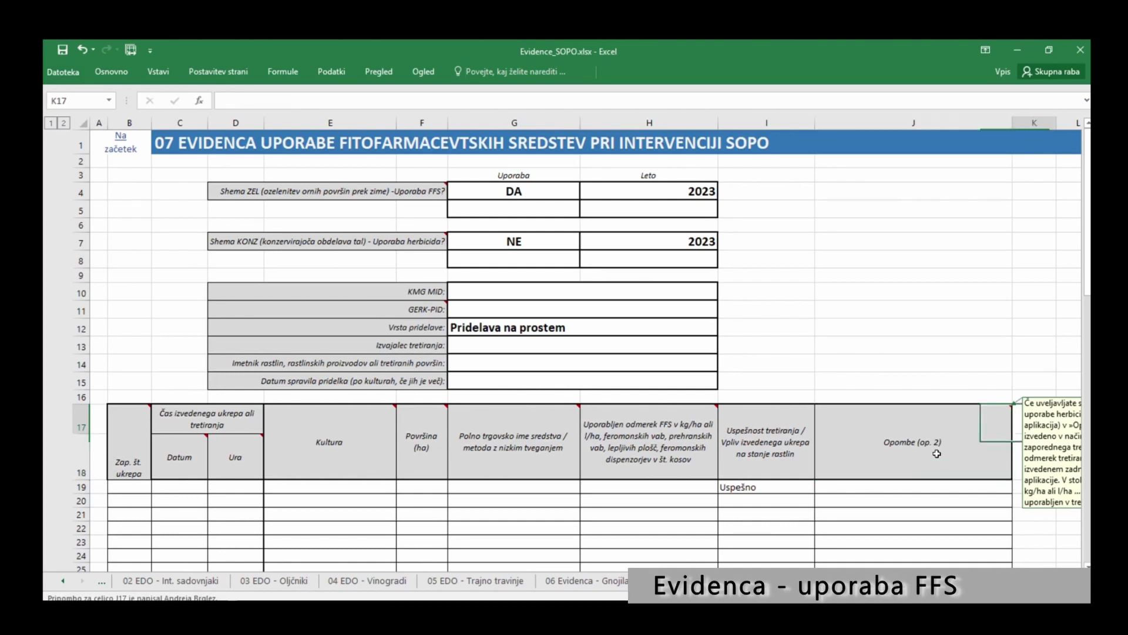
mouse_move(870, 451)
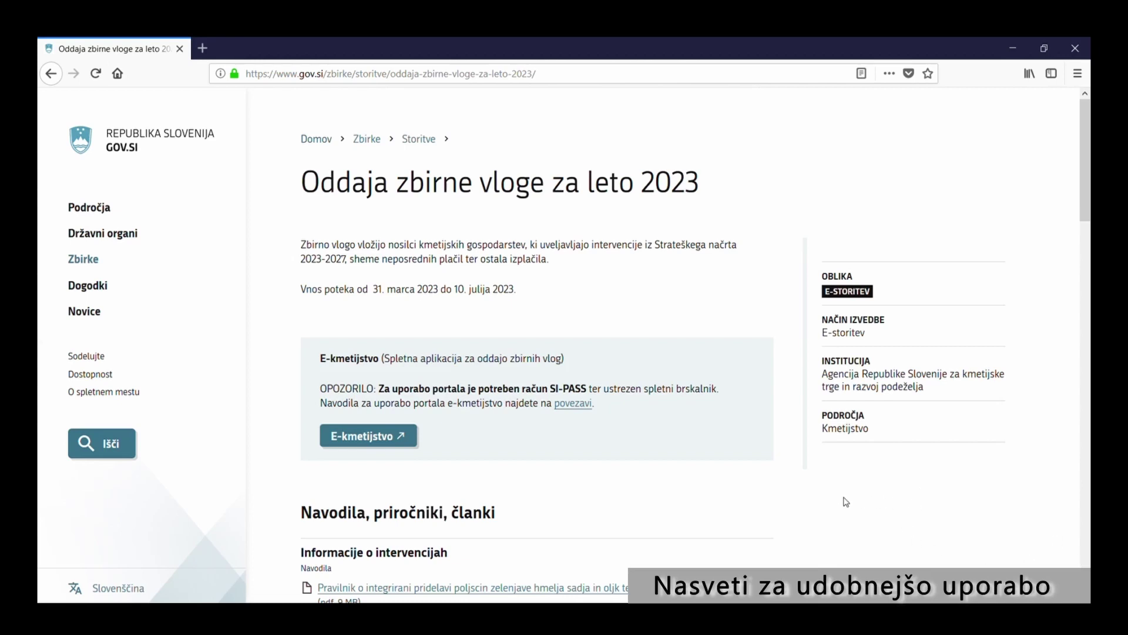
- On the gov.si page for the 2023 zbirna vloga in the browser, find and highlight the sentence about accessing the pre-prepared form by KMG-MID number
scroll(846, 501, "down", 5)
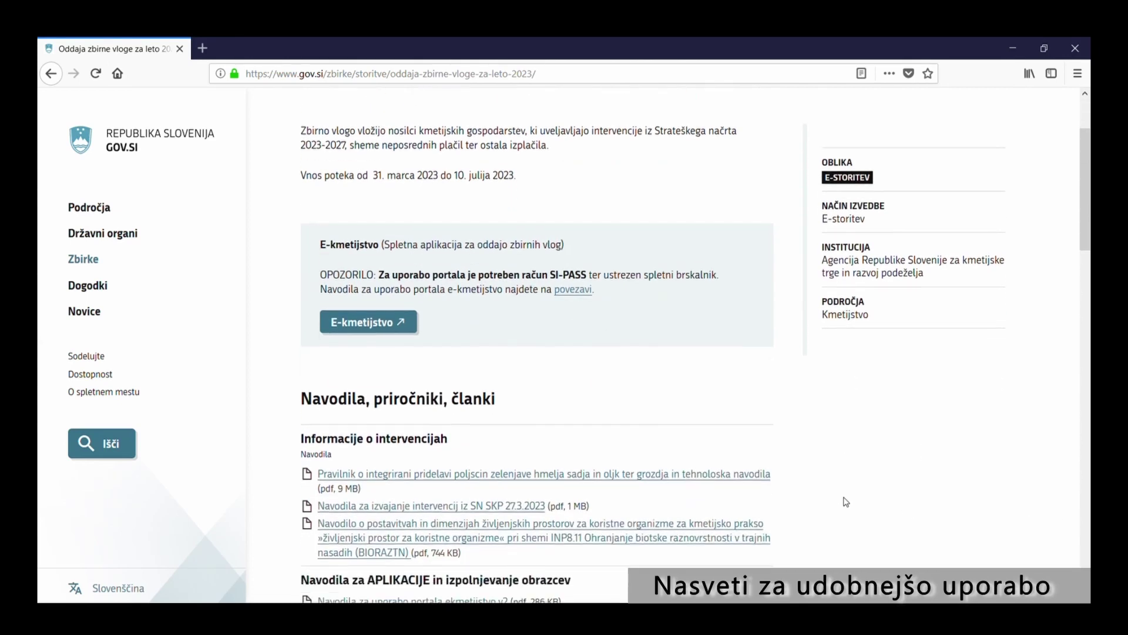
scroll(846, 501, "down", 3)
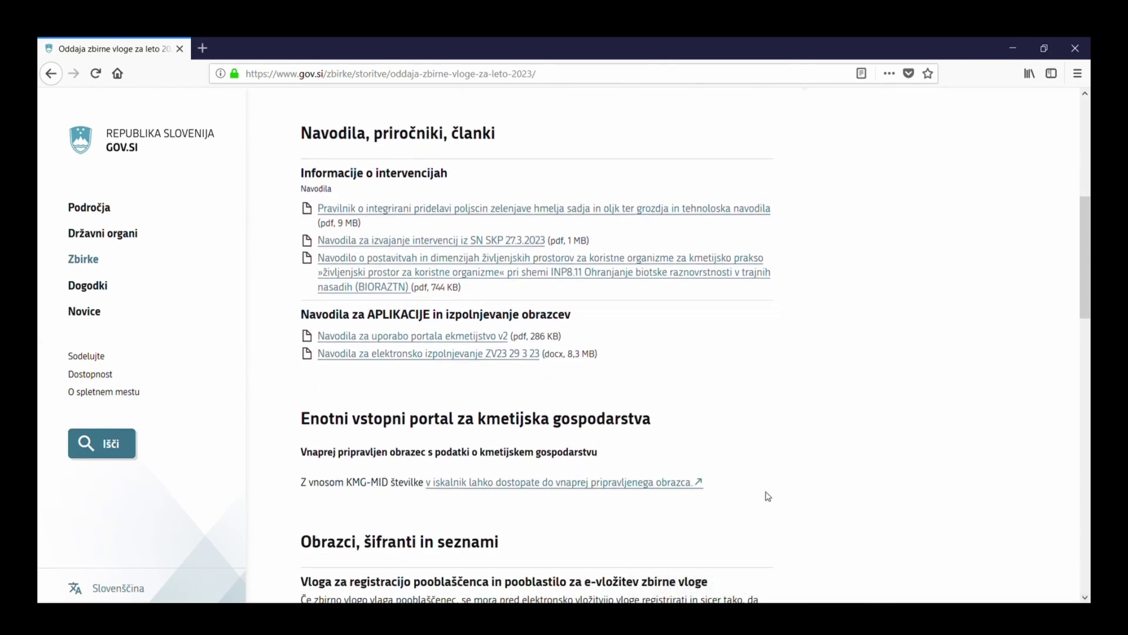
left_click_drag(718, 483, 319, 483)
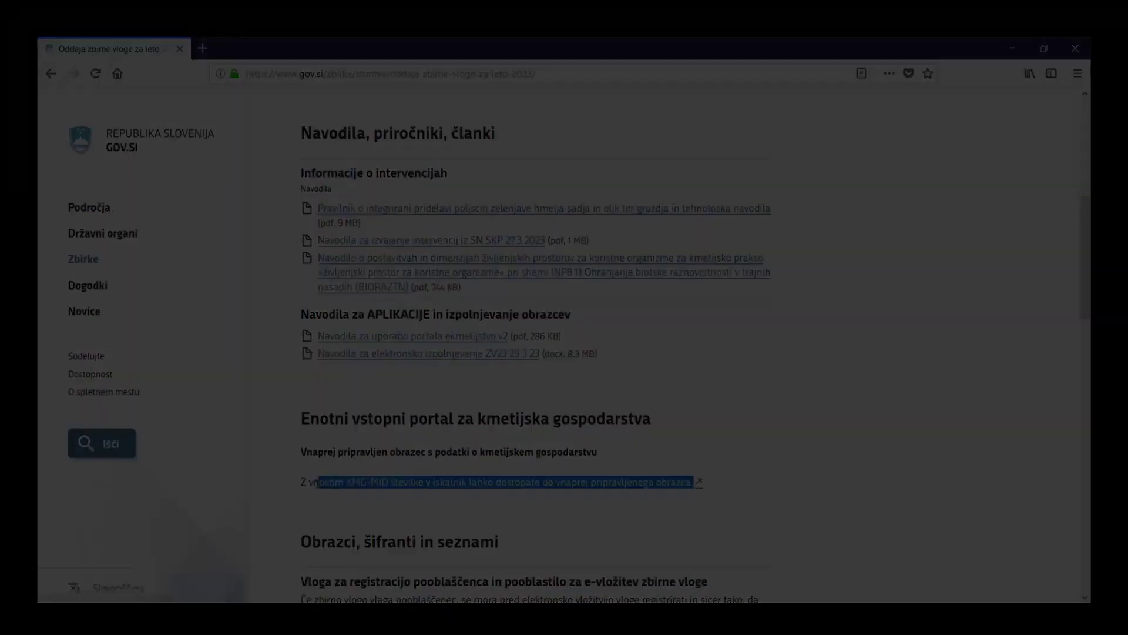